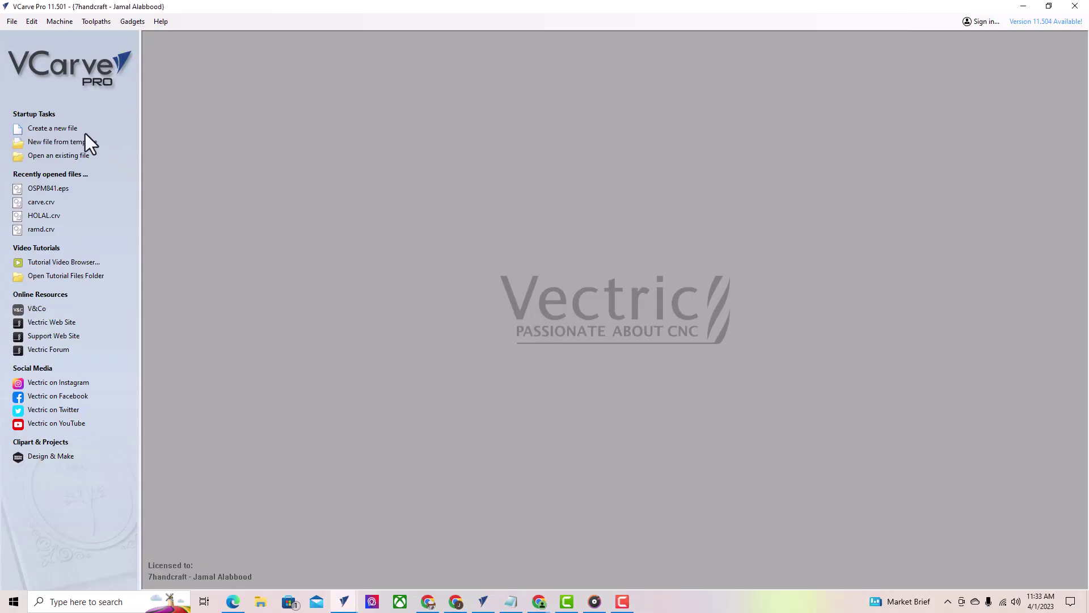
Step: Create a new 10 x 15 x 1.5 inch job with High (3 x Slower) modeling resolution
click(62, 129)
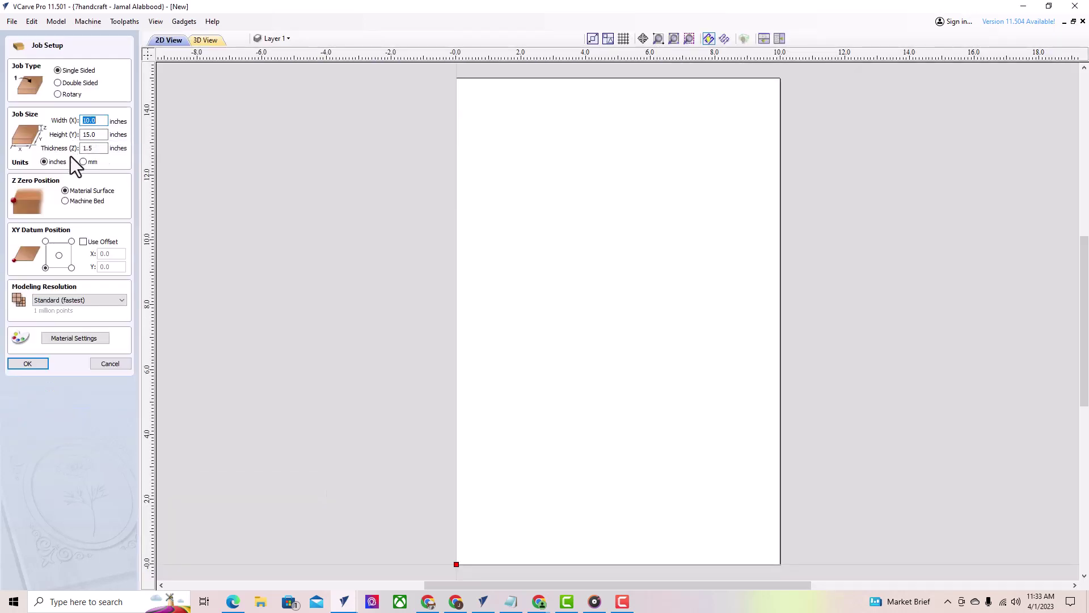
key(Tab)
key(Tab)
click(103, 302)
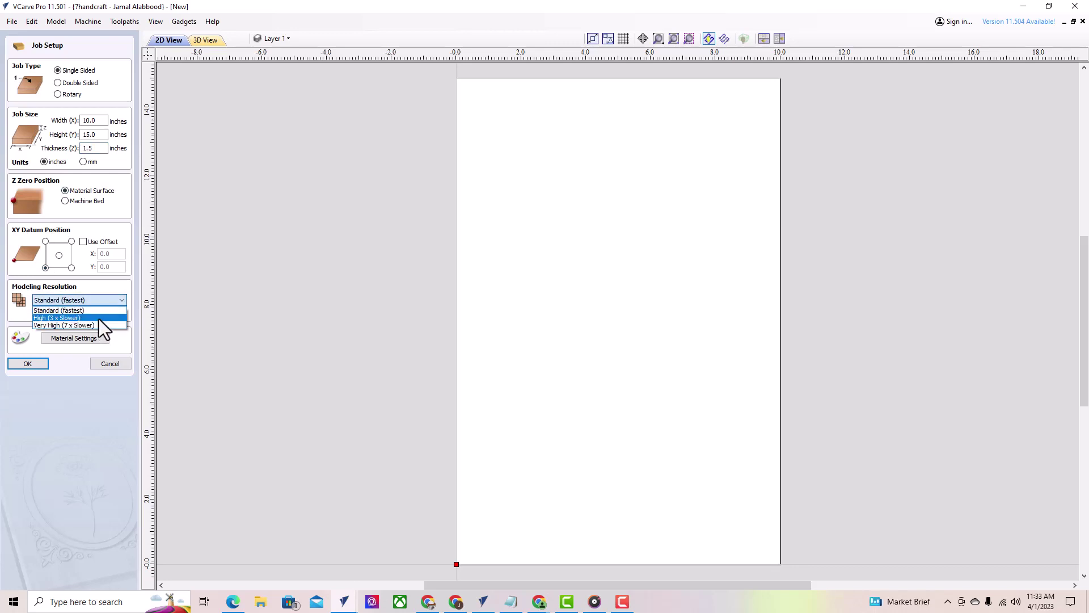
click(98, 318)
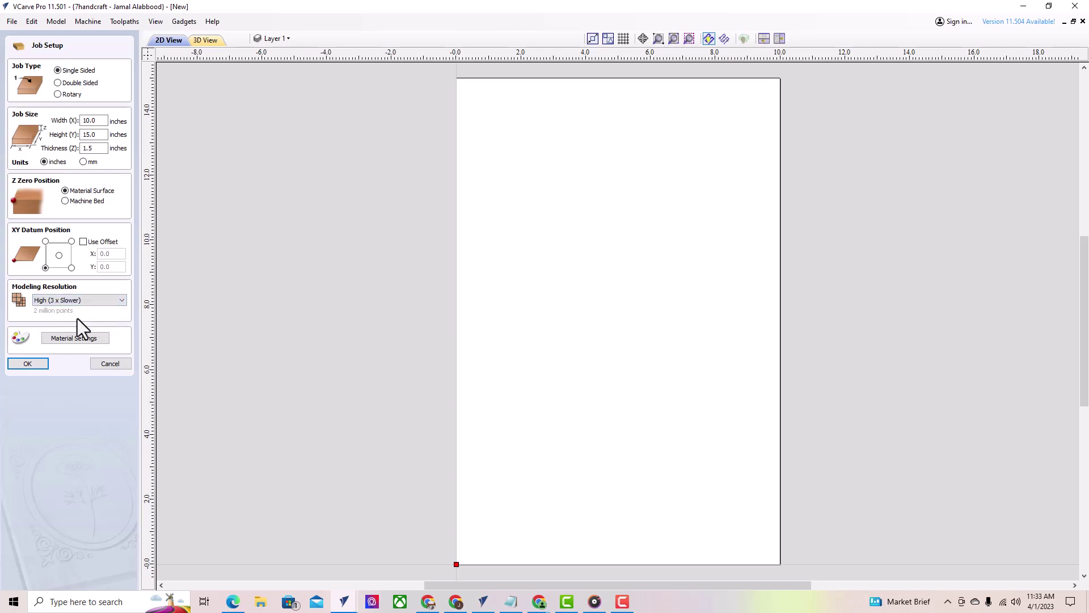
click(33, 365)
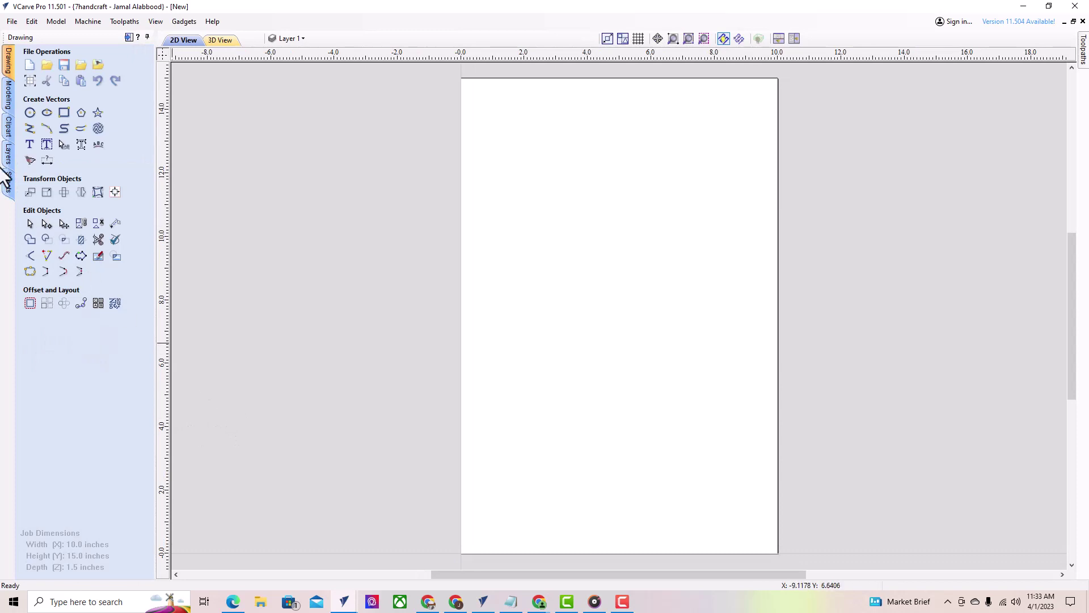
Step: From the Modeling tab, start a 3D model import and pick the 'eagle' file in Downloads
click(7, 96)
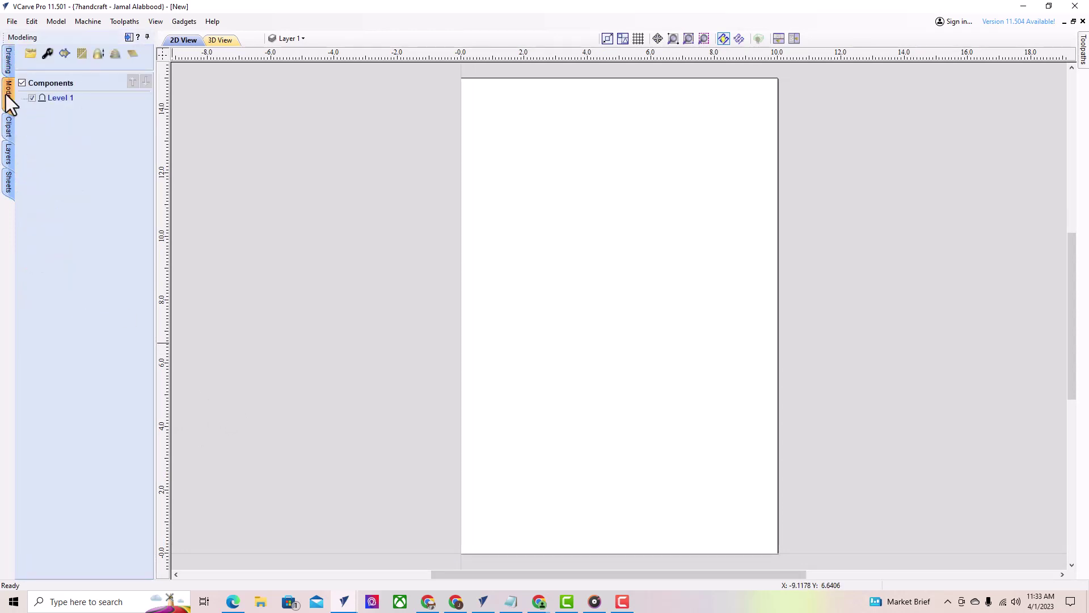
click(31, 53)
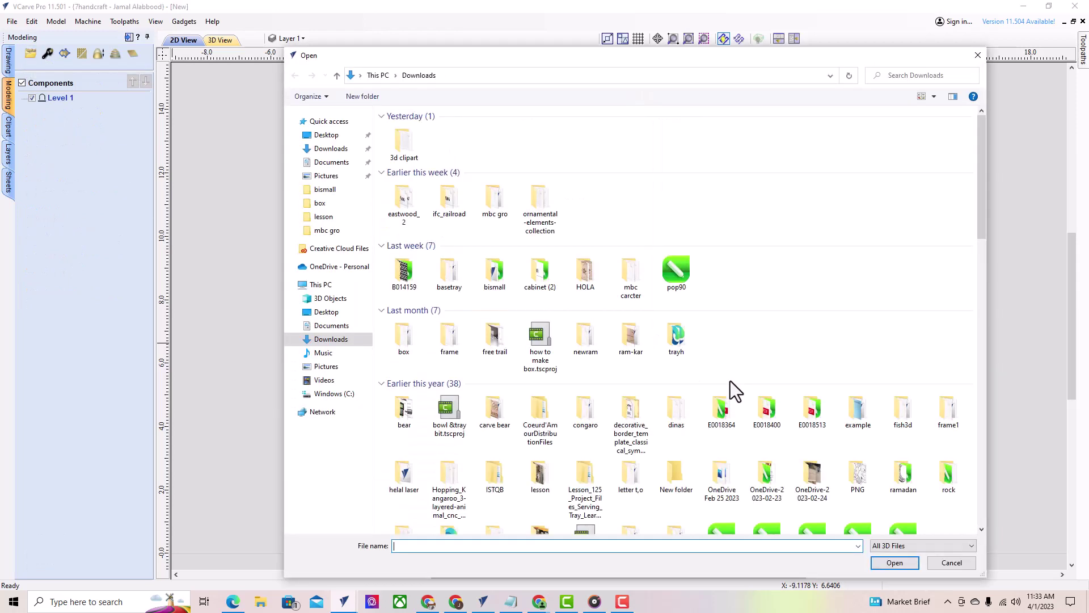
scroll(750, 395, down, 5)
scroll(751, 398, down, 10)
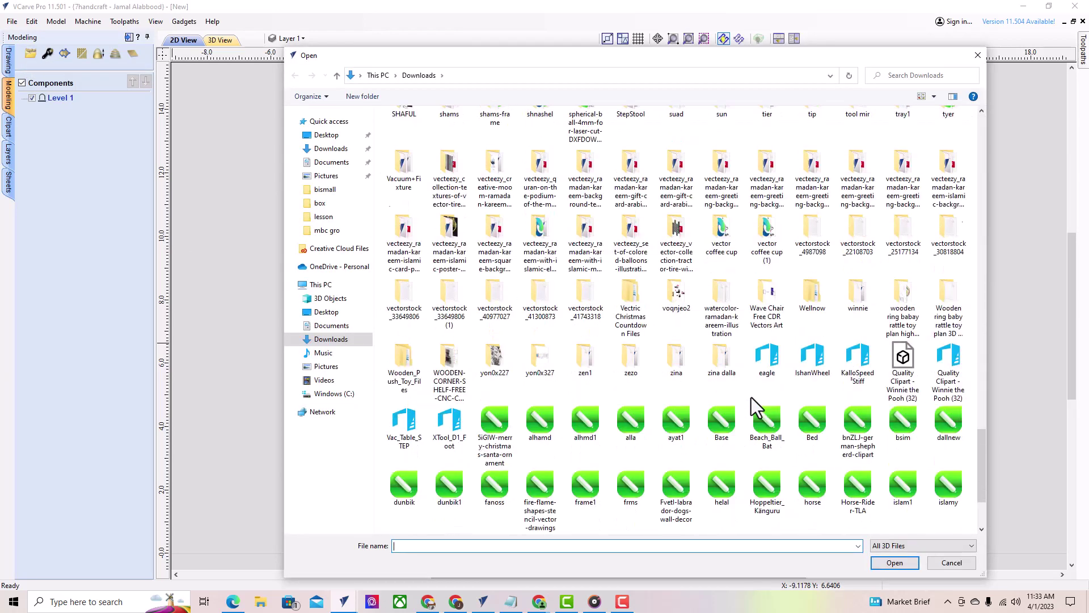
click(766, 245)
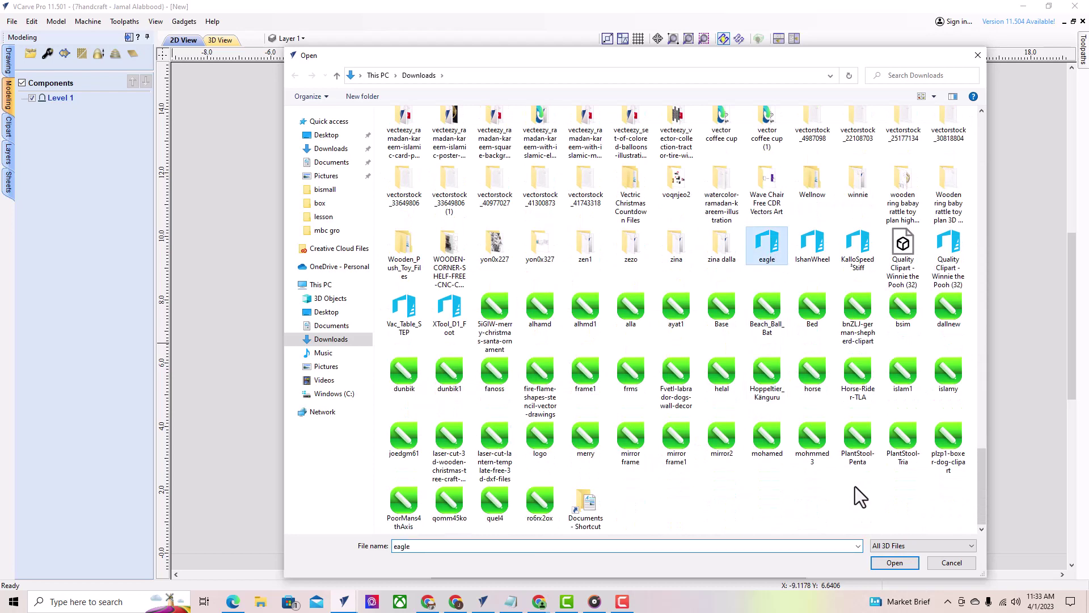
Step: Import the eagle with Front orientation, scaled mm to inches, at 0.4359 depth below top
click(891, 565)
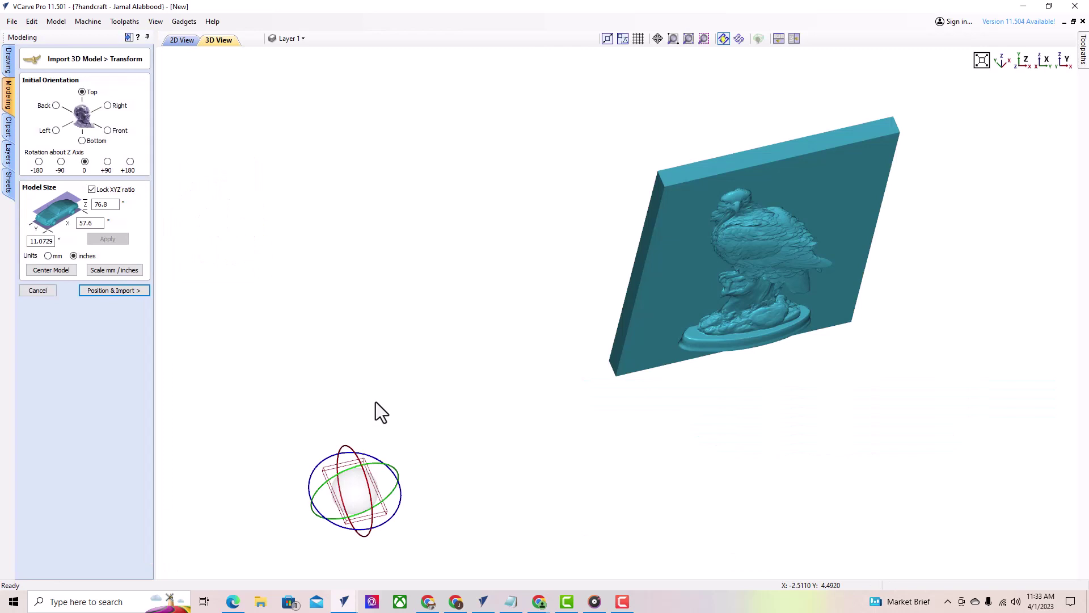
click(107, 131)
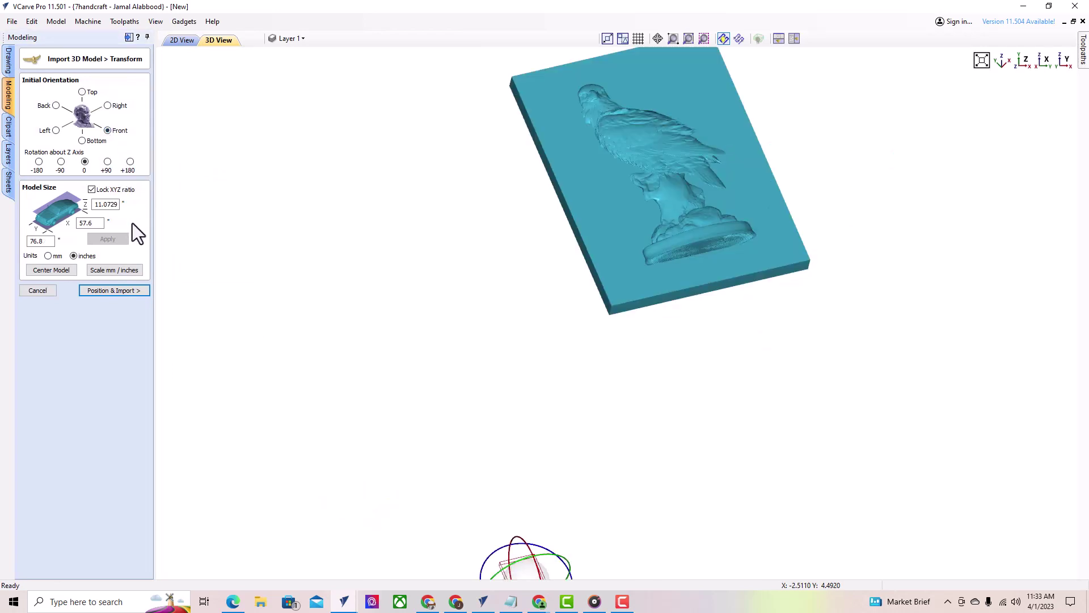
click(121, 273)
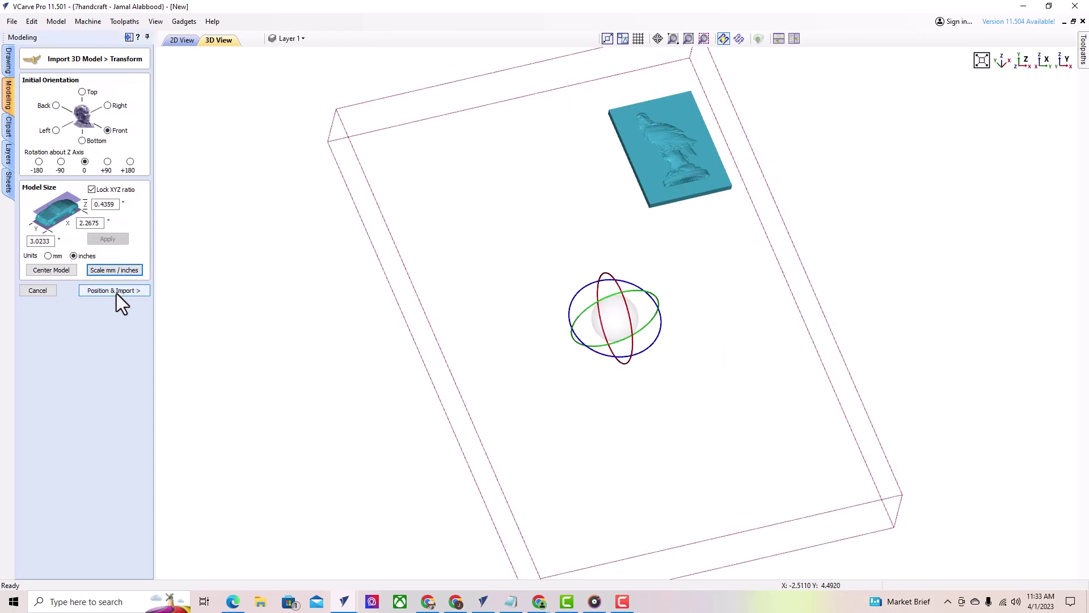
click(117, 292)
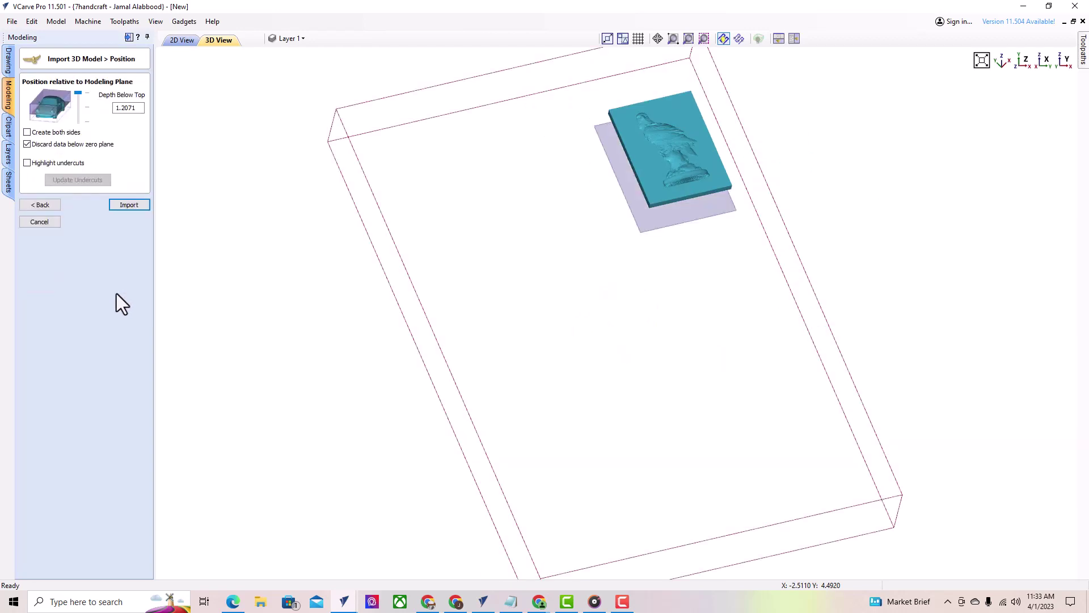
drag(81, 95, 154, 223)
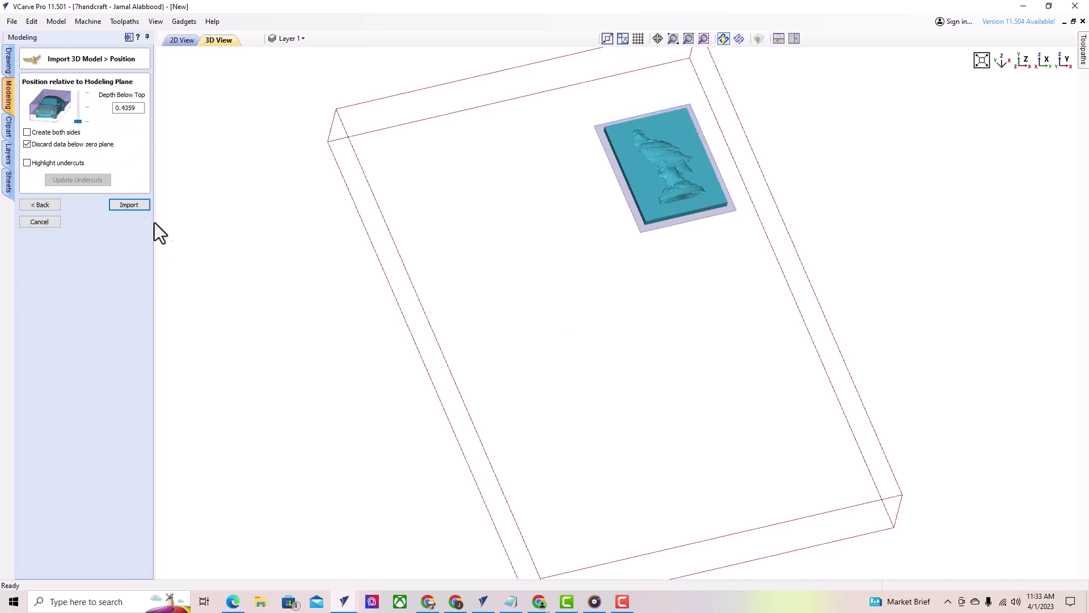
click(127, 206)
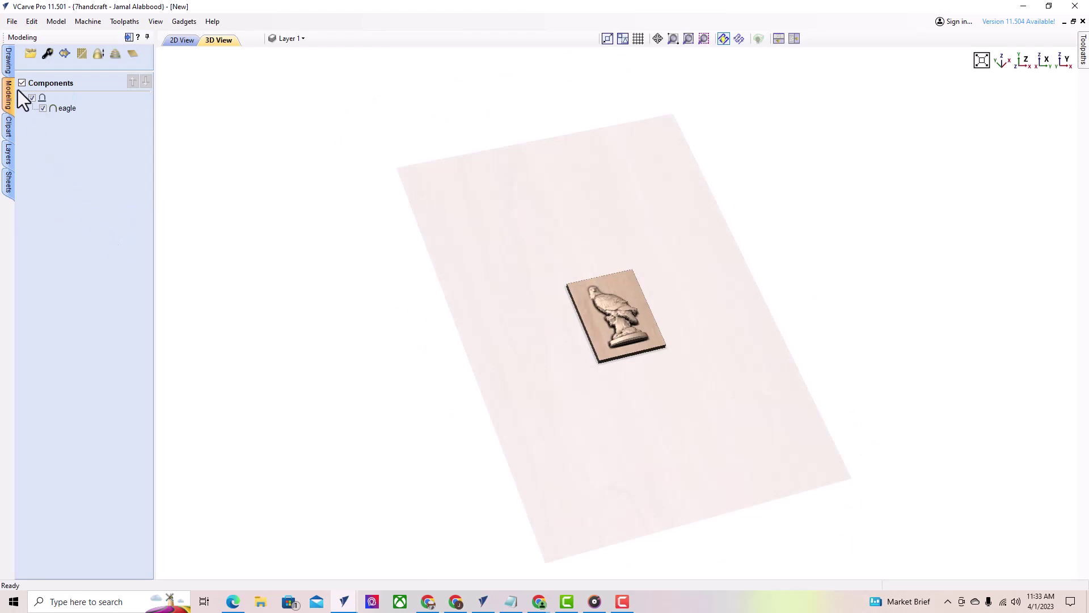
Step: Resize the eagle component to 9 inches wide in the 2D view, then view it in 3D
click(9, 59)
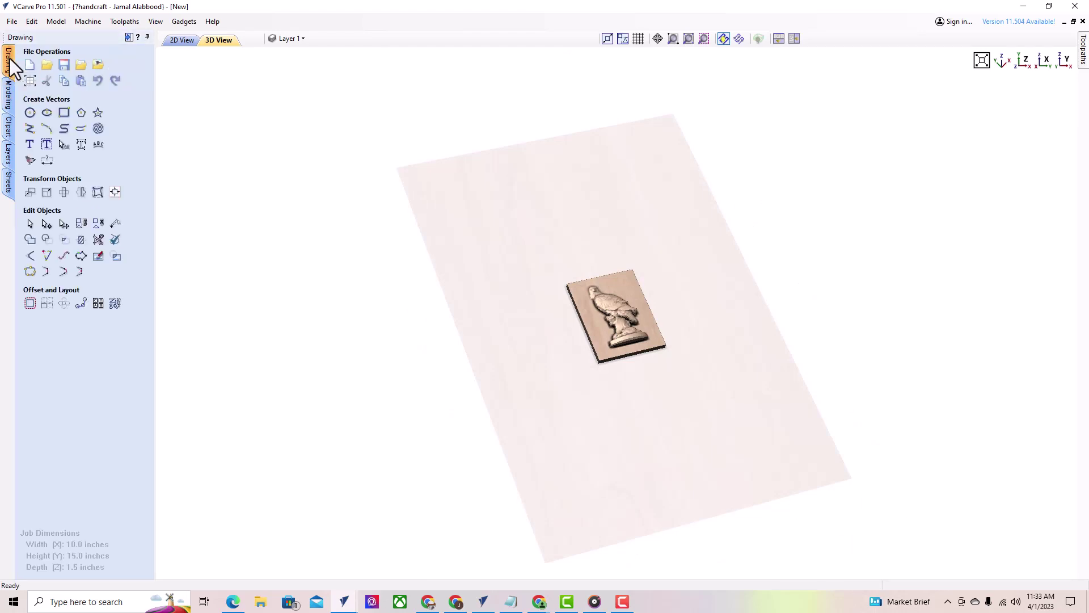
click(180, 41)
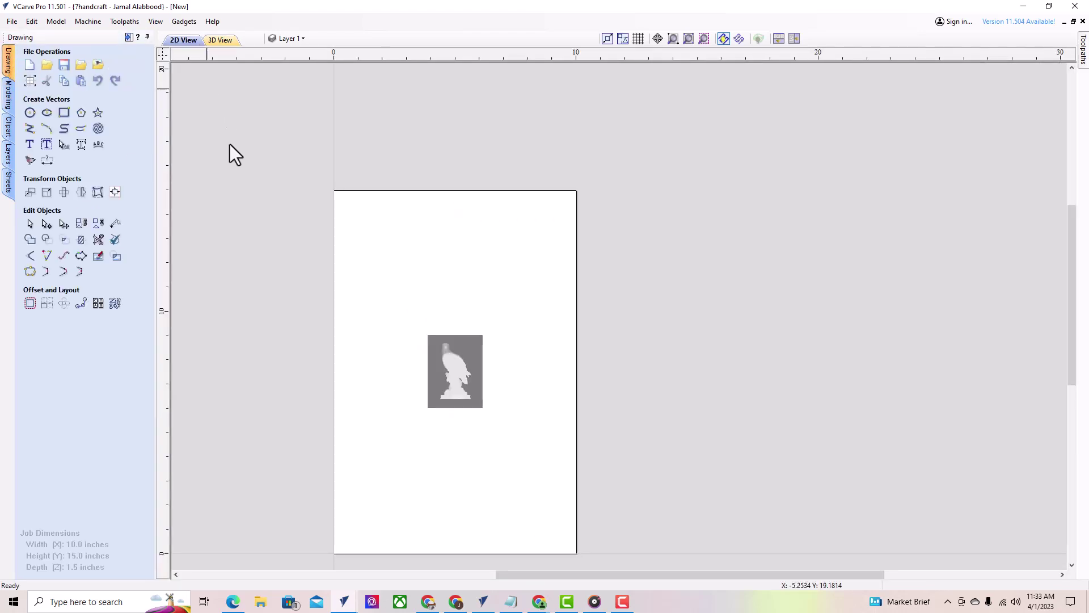
click(47, 192)
click(447, 381)
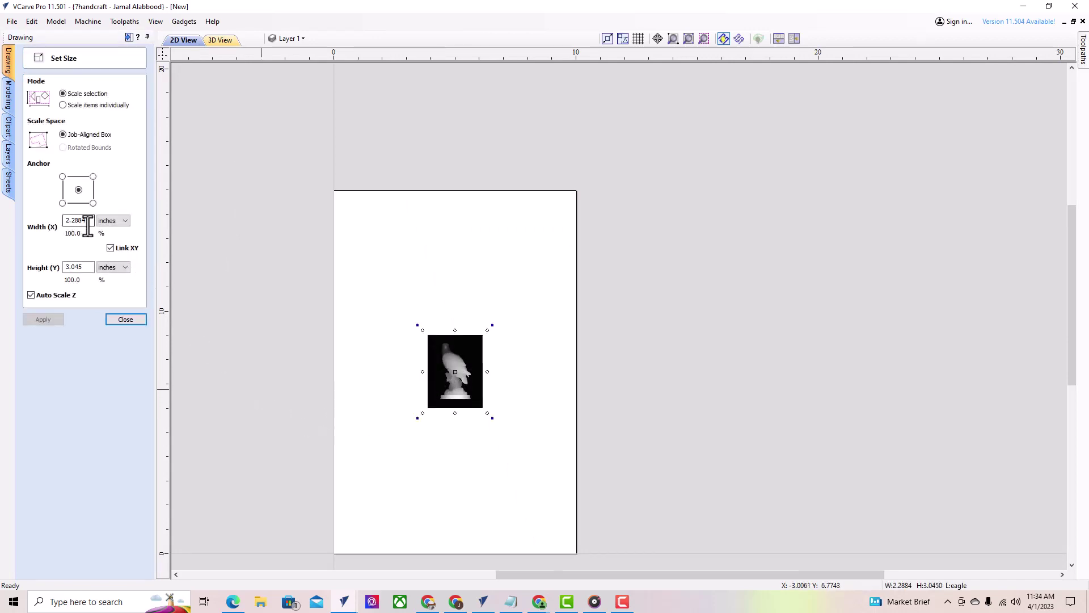
drag(88, 220, 57, 218)
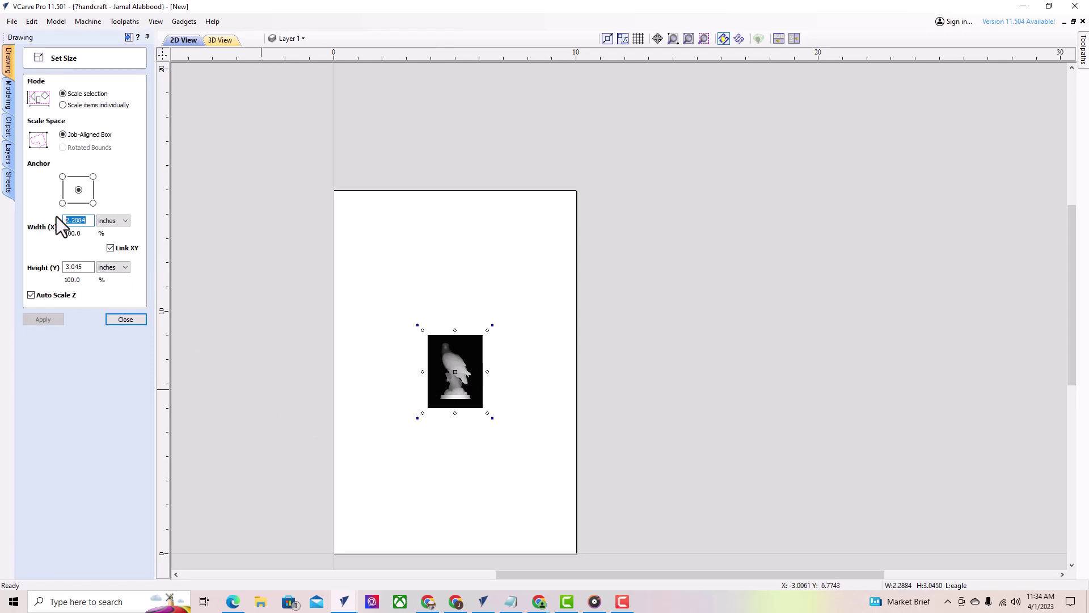
text(9)
click(45, 320)
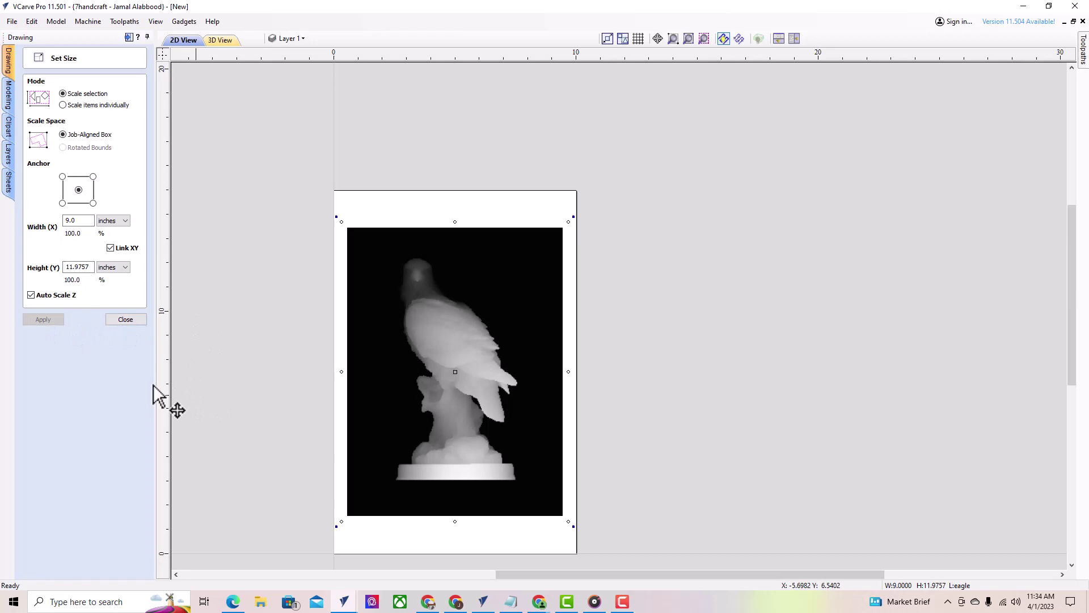
click(122, 321)
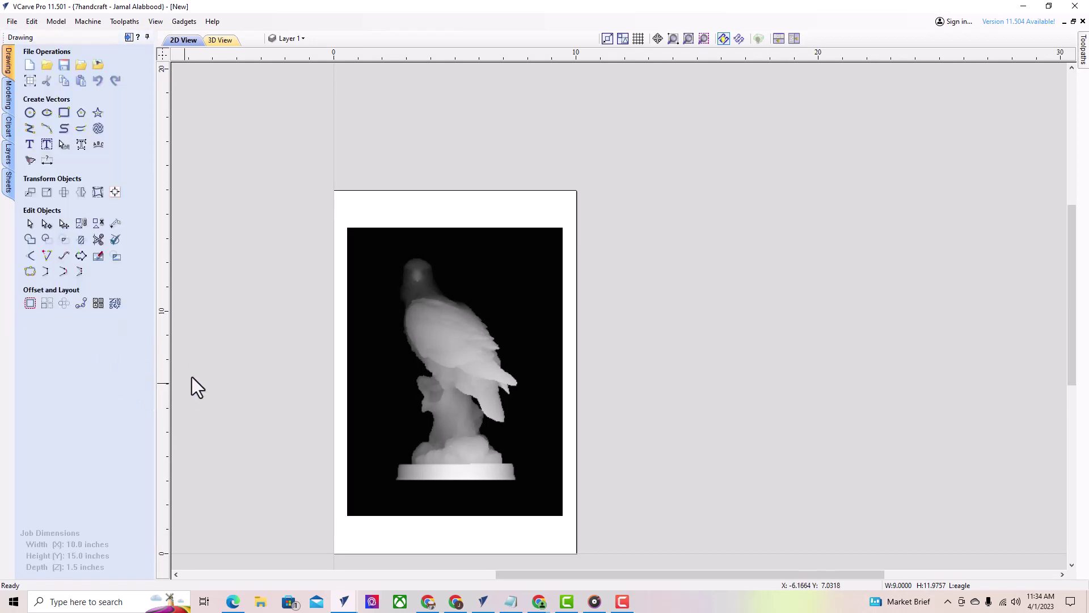
click(222, 40)
Step: Orbit and zoom the 3D view to inspect the eagle relief and the board's side edge
drag(725, 329, 673, 346)
scroll(655, 333, up, 5)
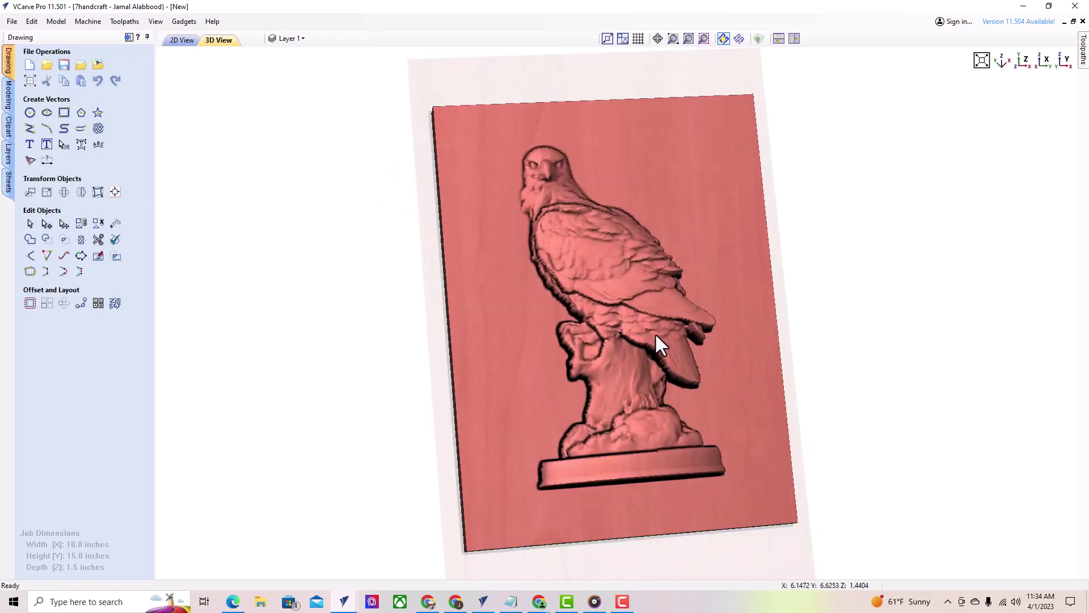
scroll(636, 332, down, 5)
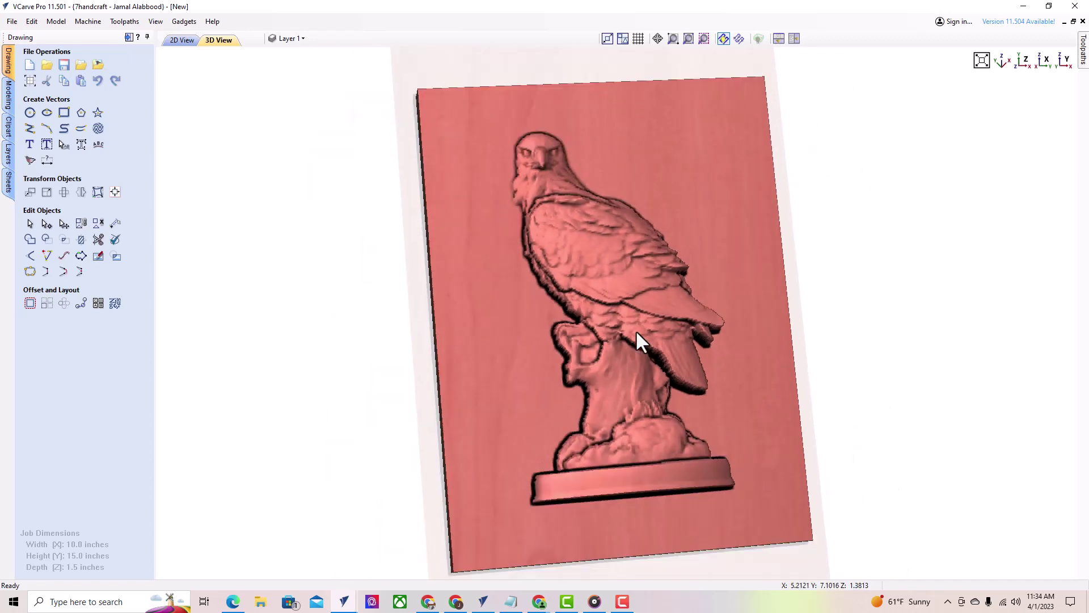
drag(576, 315, 410, 302)
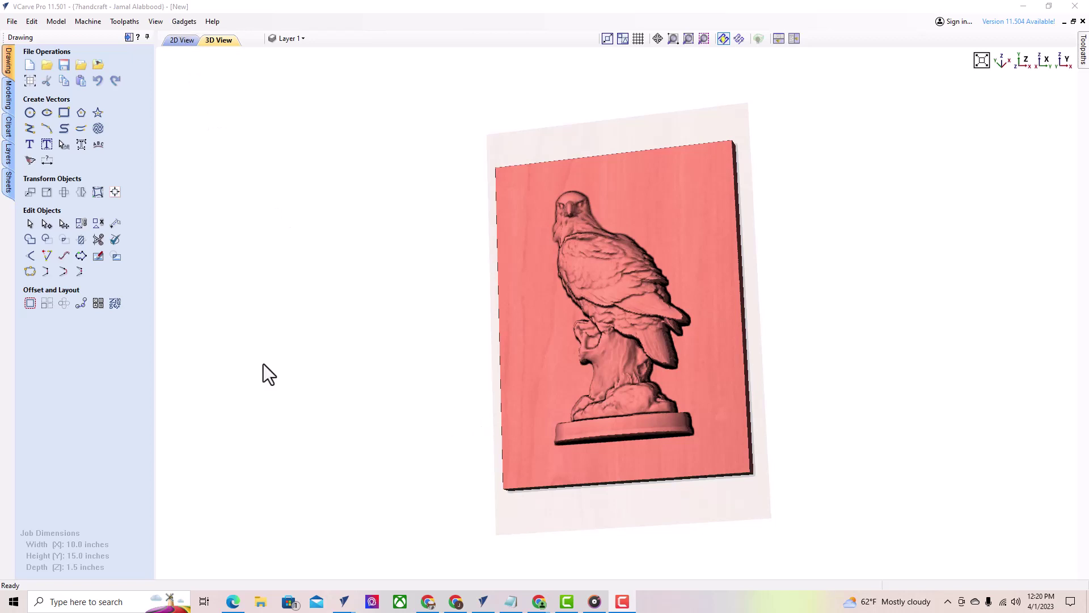
Step: Delete the eagle component from the Components list
click(8, 99)
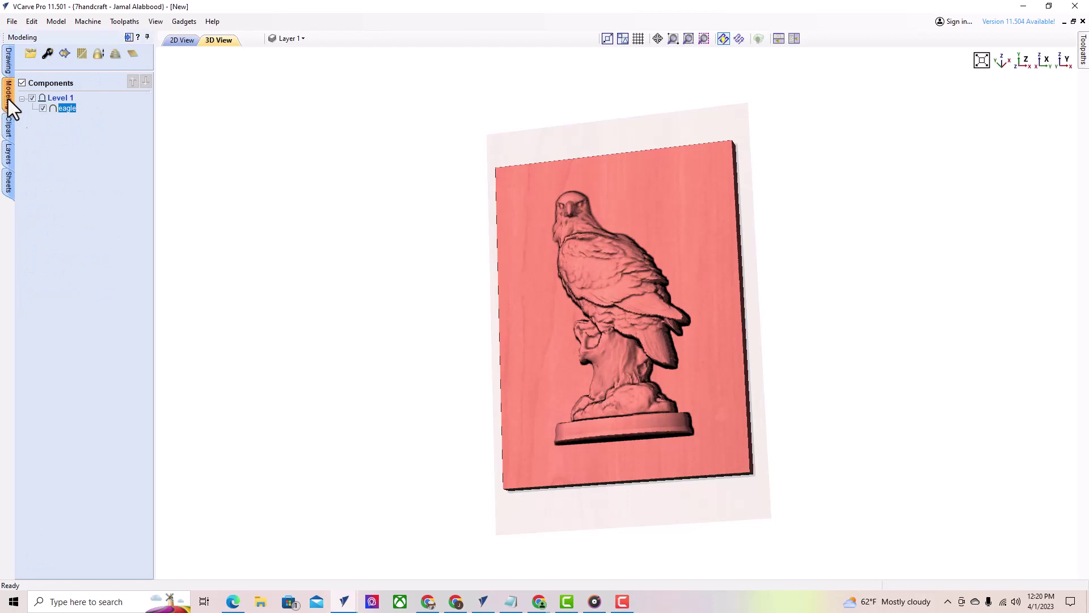
right_click(67, 112)
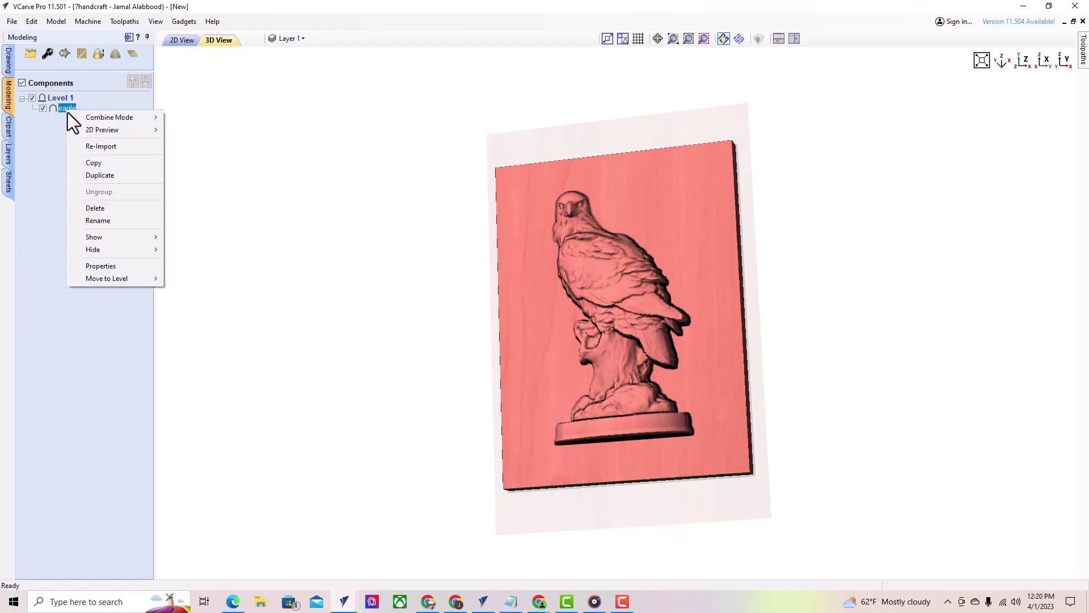
click(114, 209)
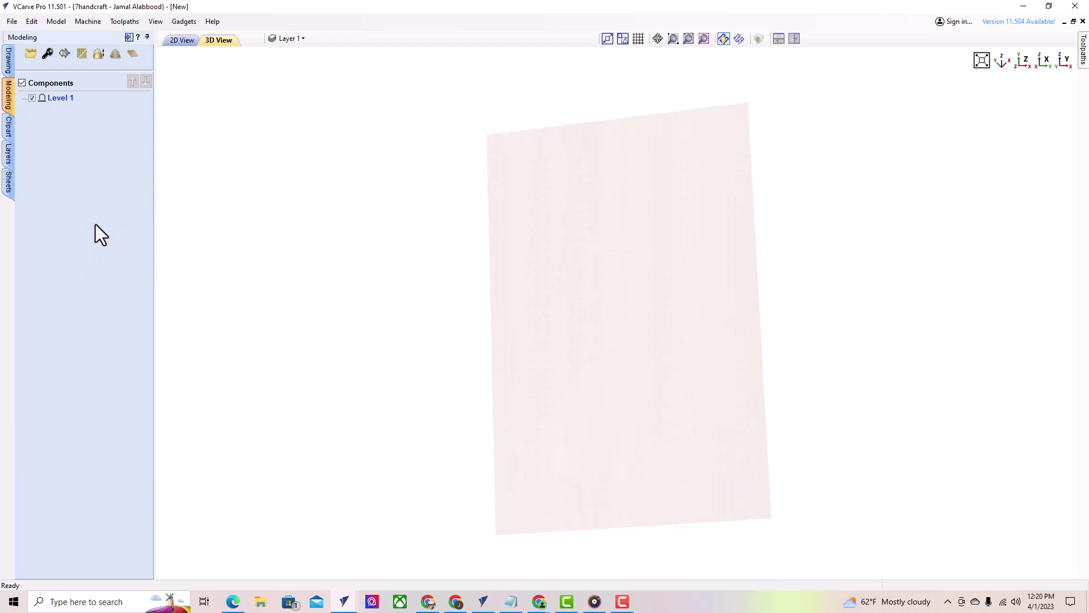
Step: In the Clipart library, browse Animals, Decorative, Domes, Moulding Profiles, then open Objects & People
click(8, 128)
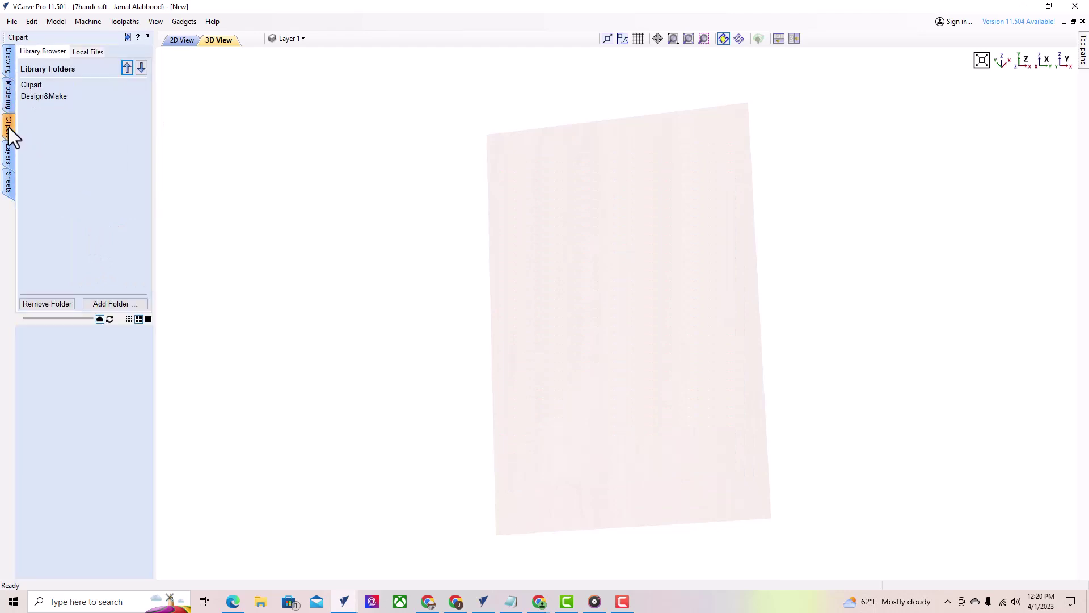
click(32, 88)
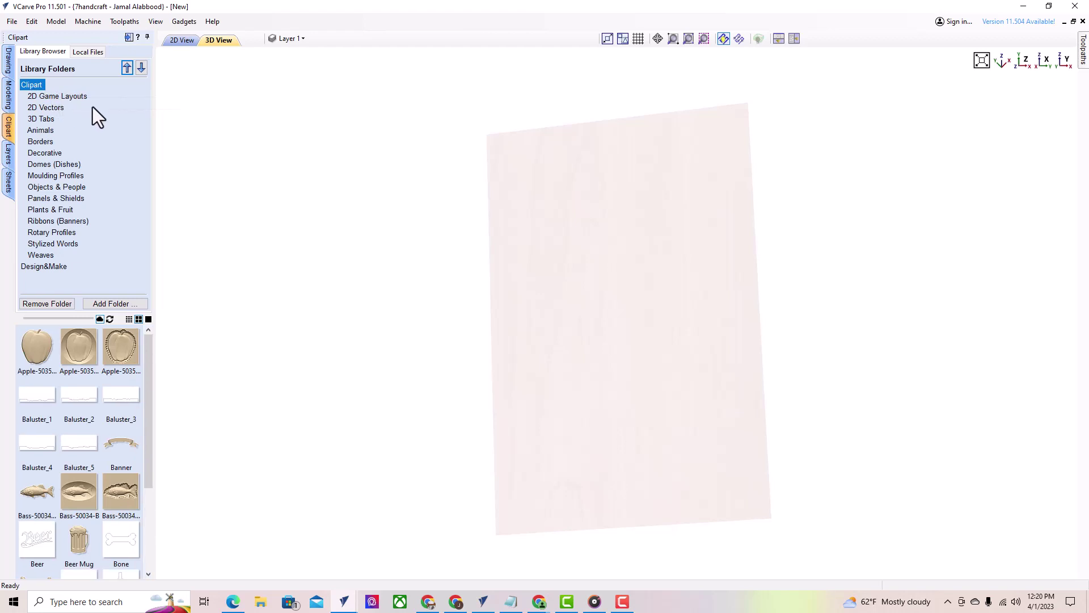
click(43, 132)
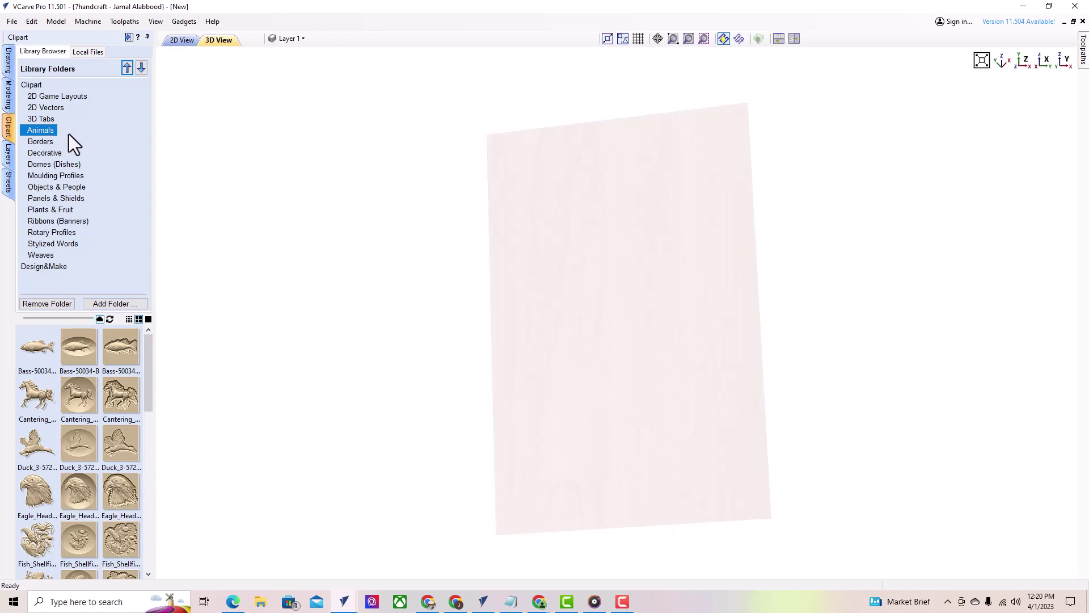
click(48, 152)
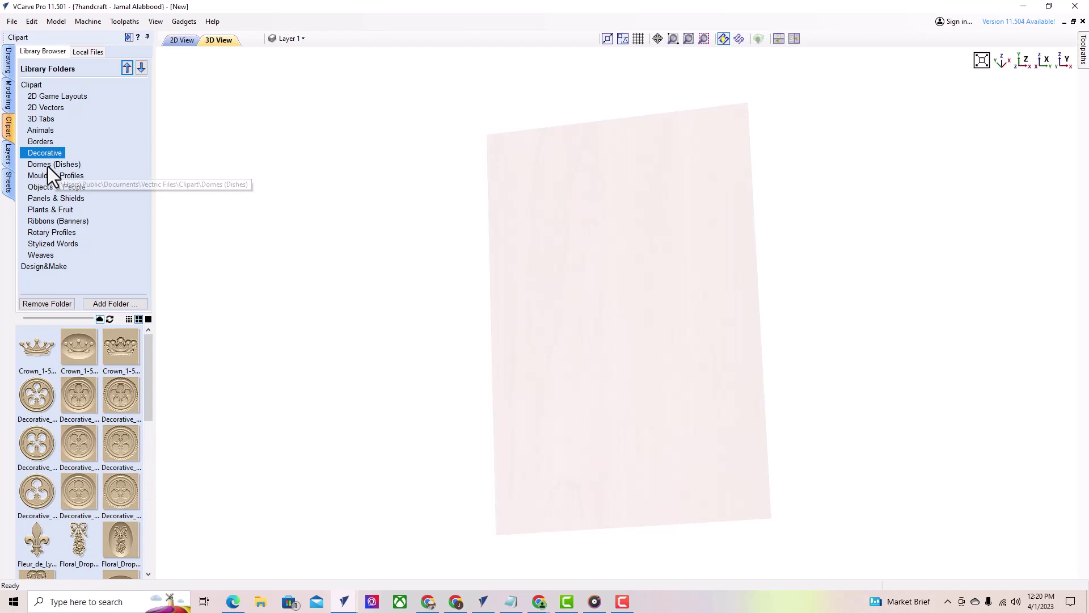
click(48, 165)
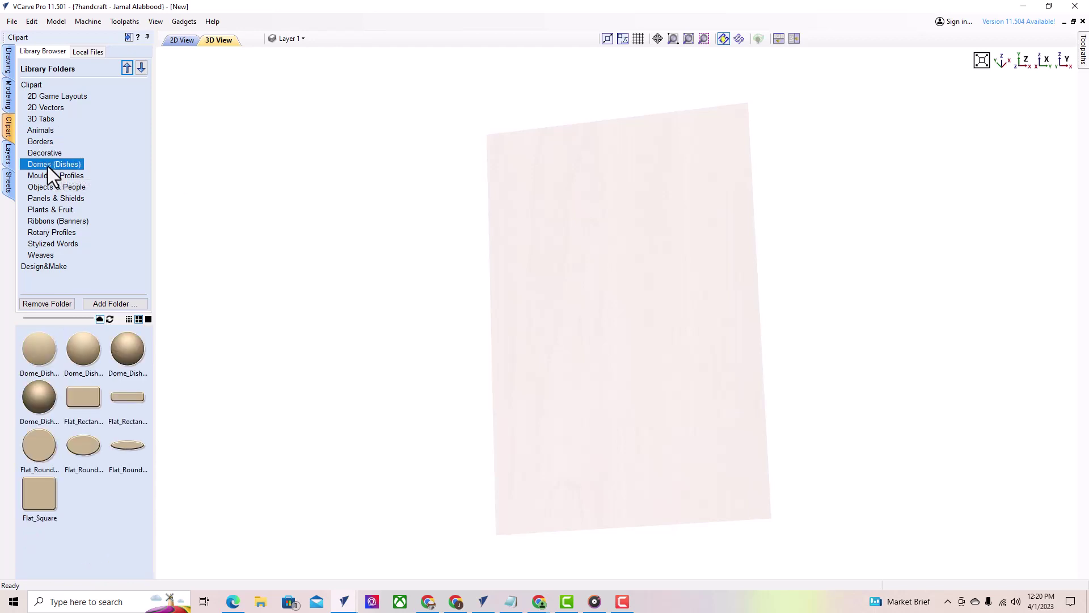
click(55, 177)
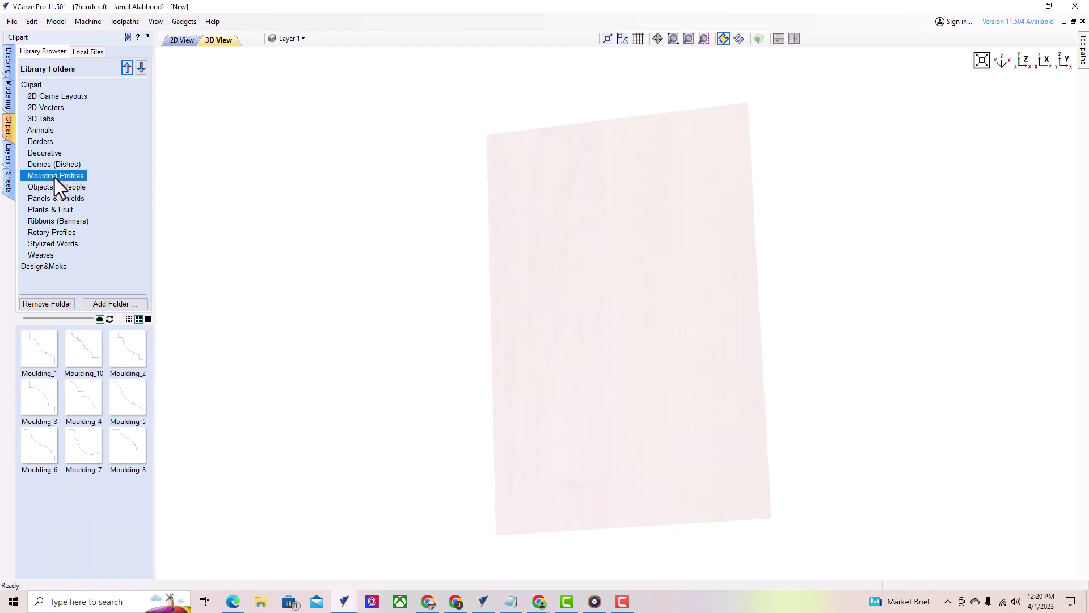
click(50, 187)
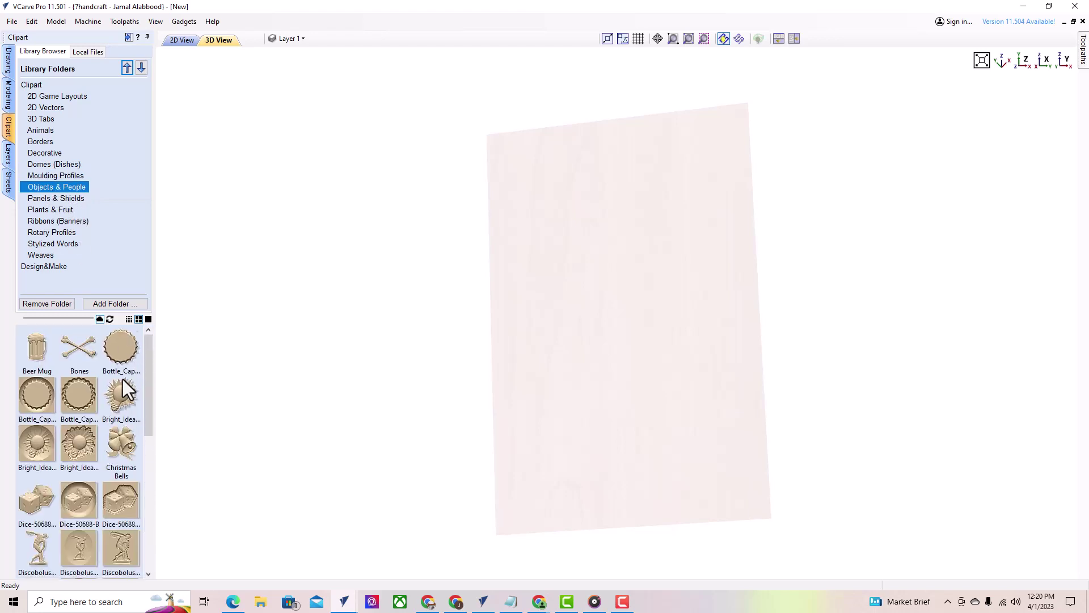
Step: Scroll through the Objects & People clipart thumbnails
scroll(124, 379, down, 3)
scroll(123, 379, down, 4)
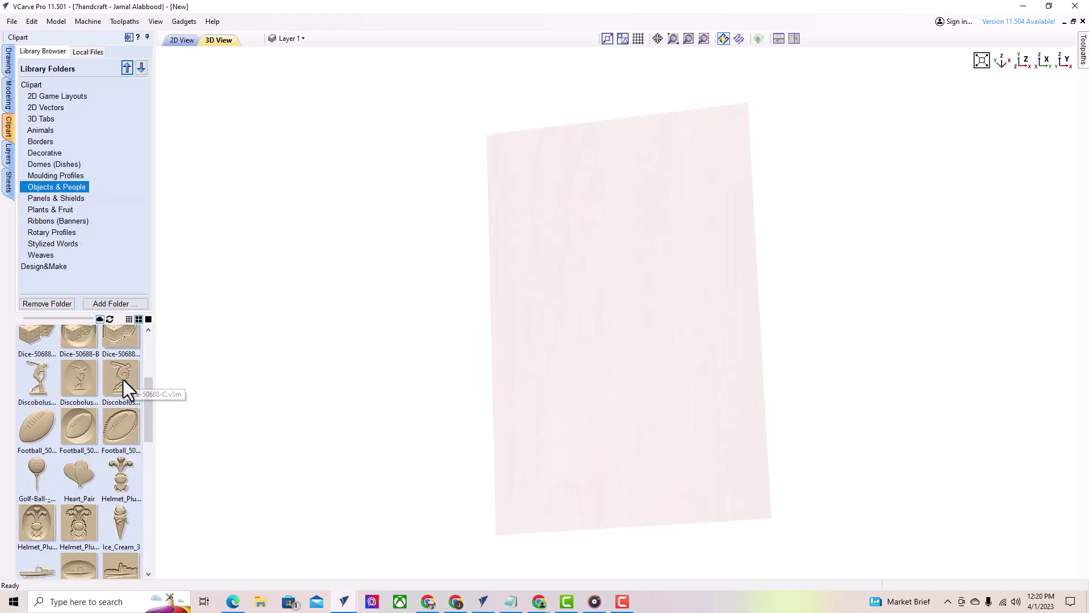
scroll(119, 378, down, 7)
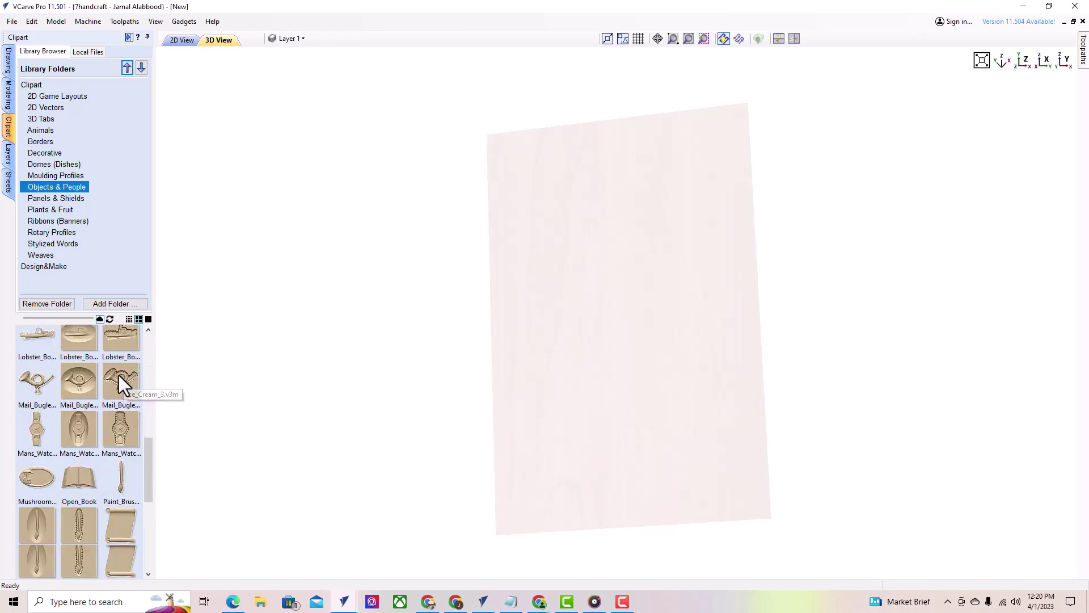
scroll(118, 376, down, 1)
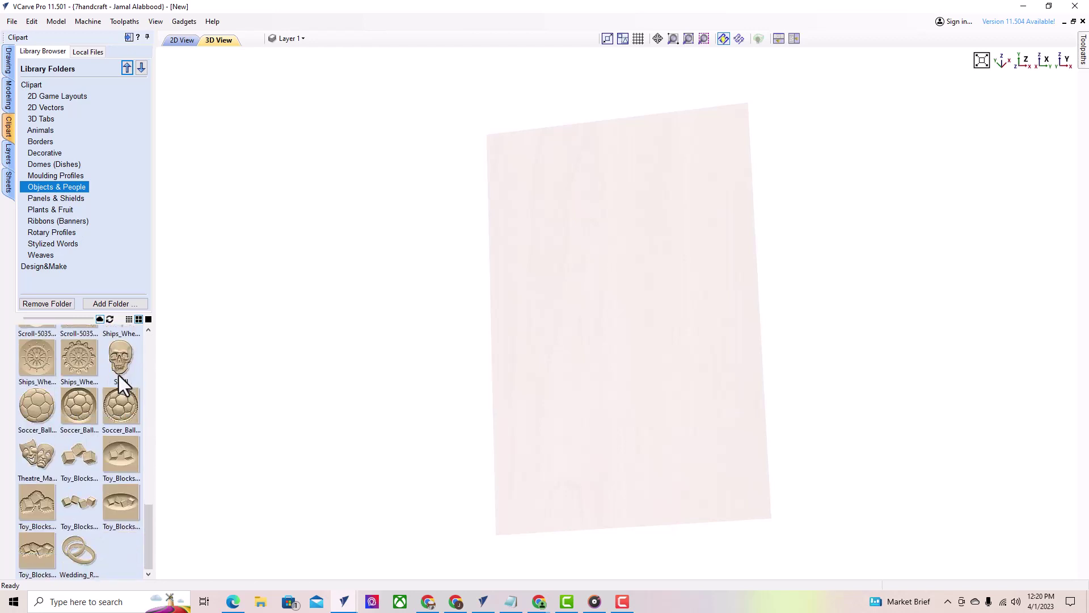
scroll(109, 439, up, 8)
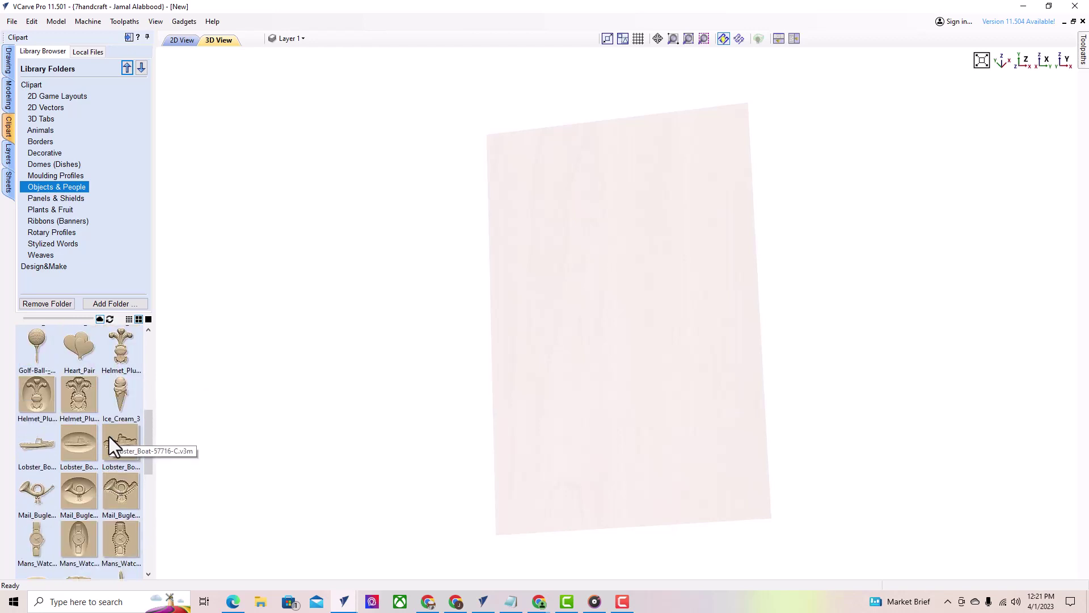
Step: Add the Golf-Ball on tee clipart to the 2D sheet and preview it in 3D
click(181, 41)
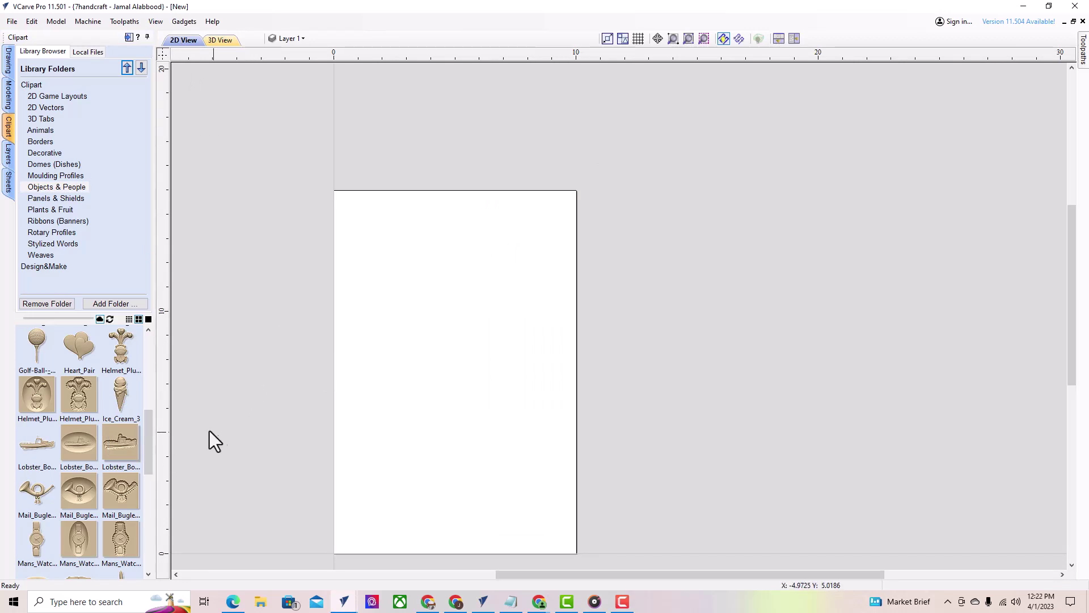
double_click(35, 345)
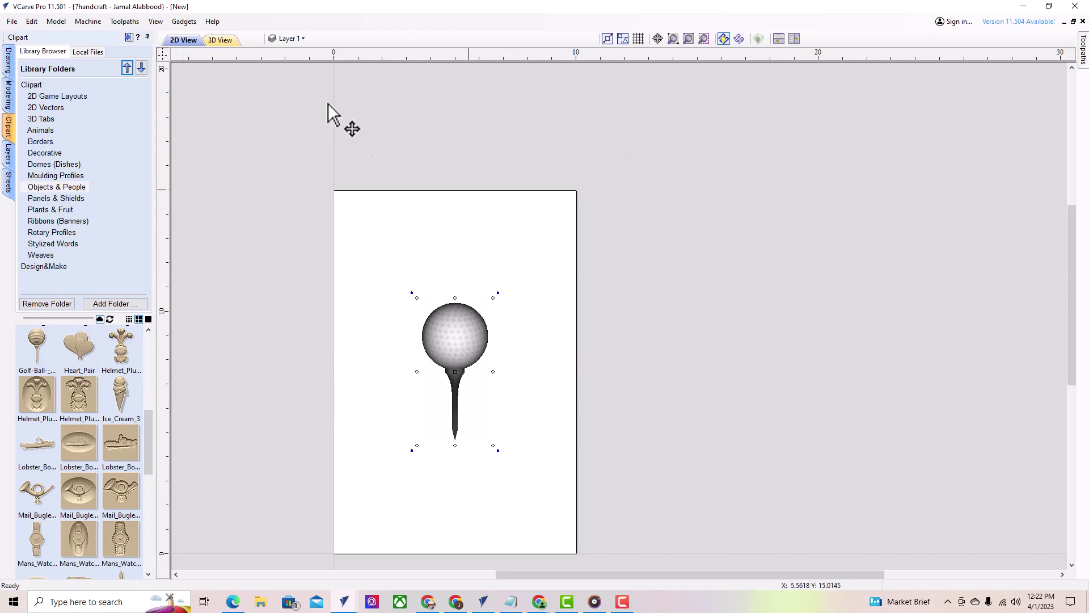
click(219, 40)
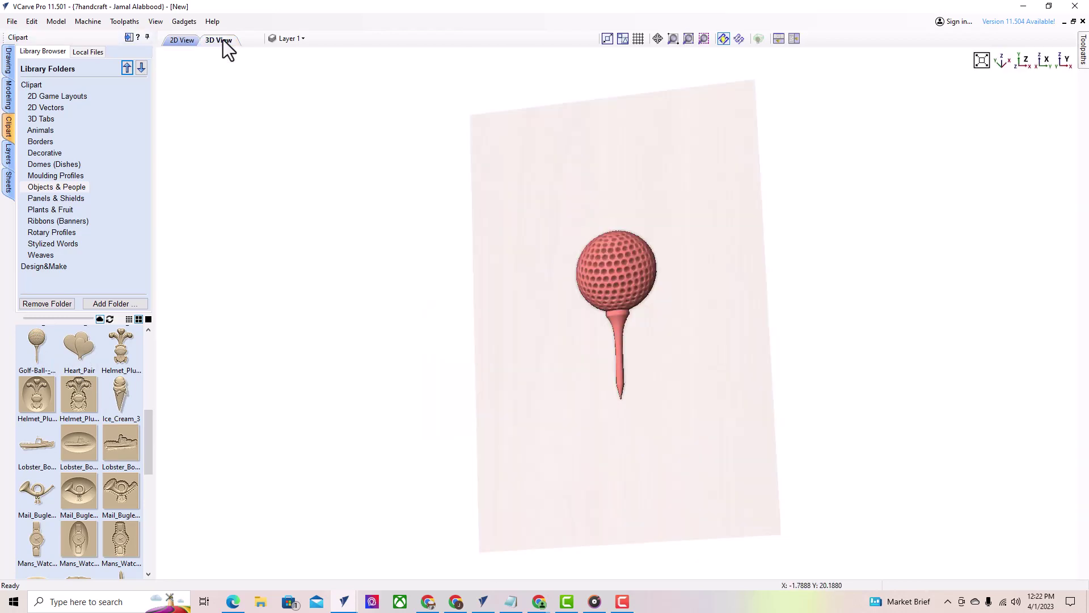
click(181, 40)
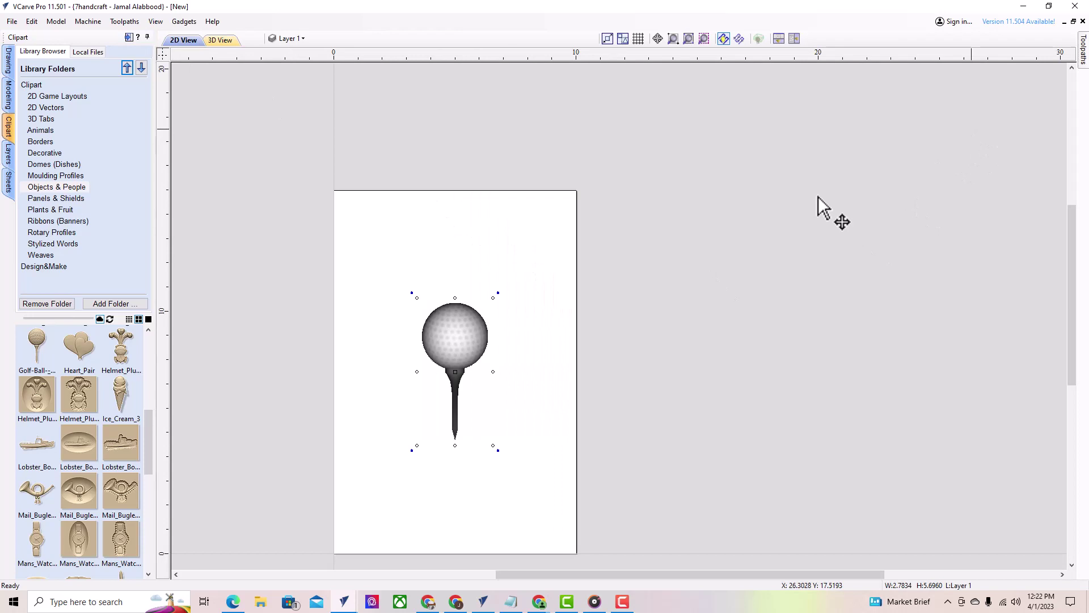
Step: Tile the 2D and 3D views and enlarge the golf ball to about 6.34 x 12.97 inches
click(794, 39)
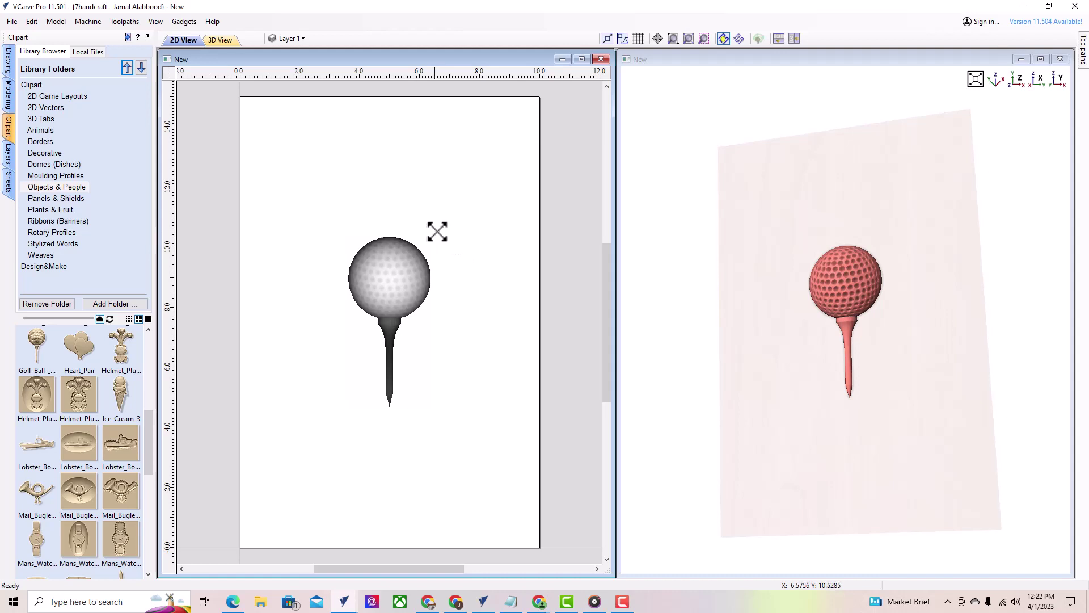
drag(438, 231, 506, 170)
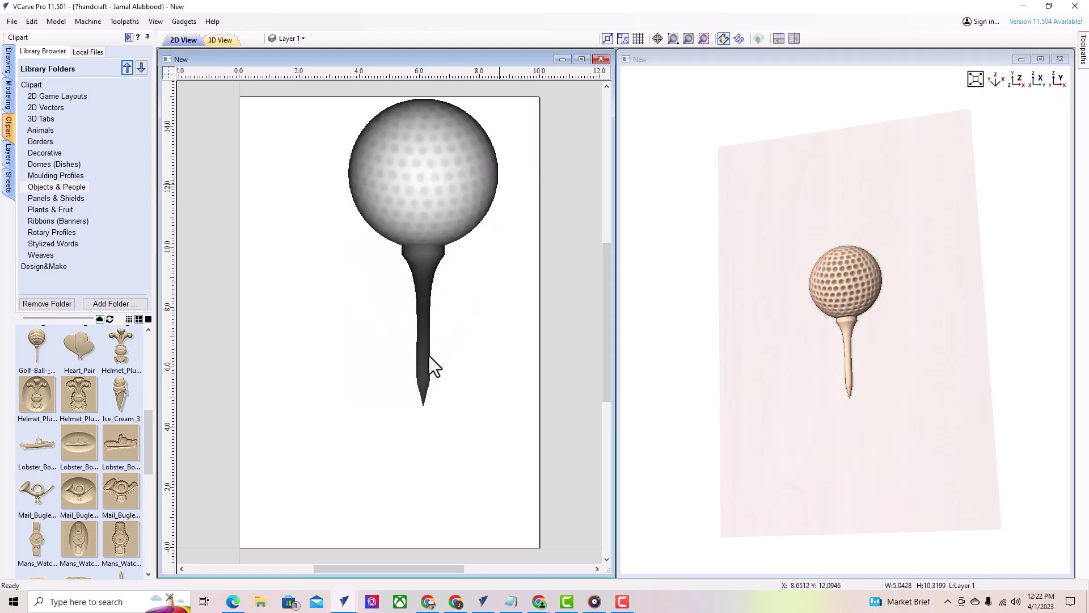
drag(343, 412, 310, 464)
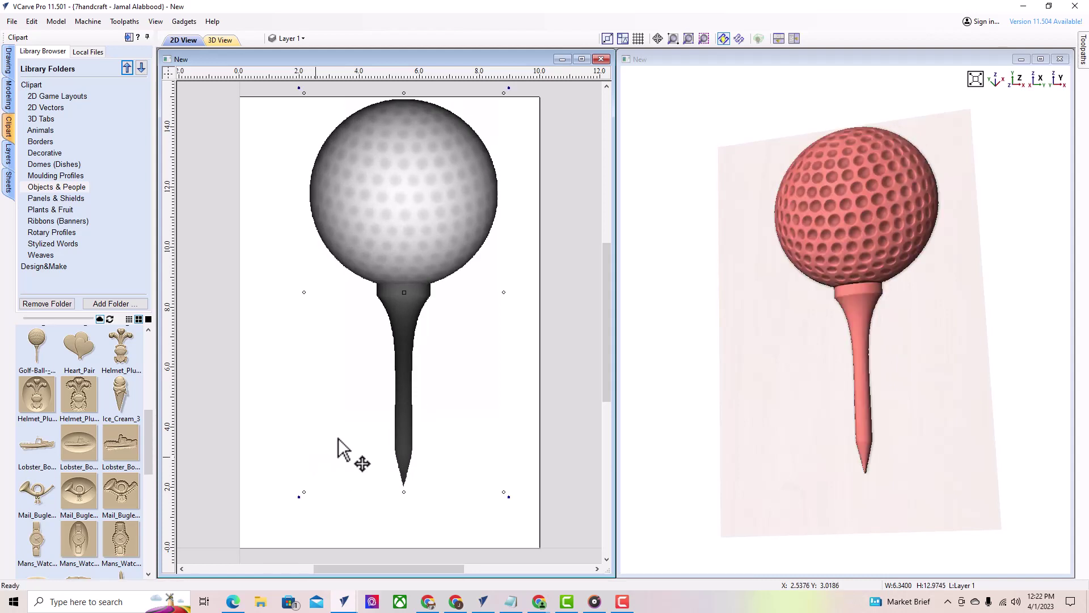
Step: Add the Ice_Cream_3 cone clipart and move it to the sheet's lower left
double_click(120, 397)
drag(397, 302, 363, 323)
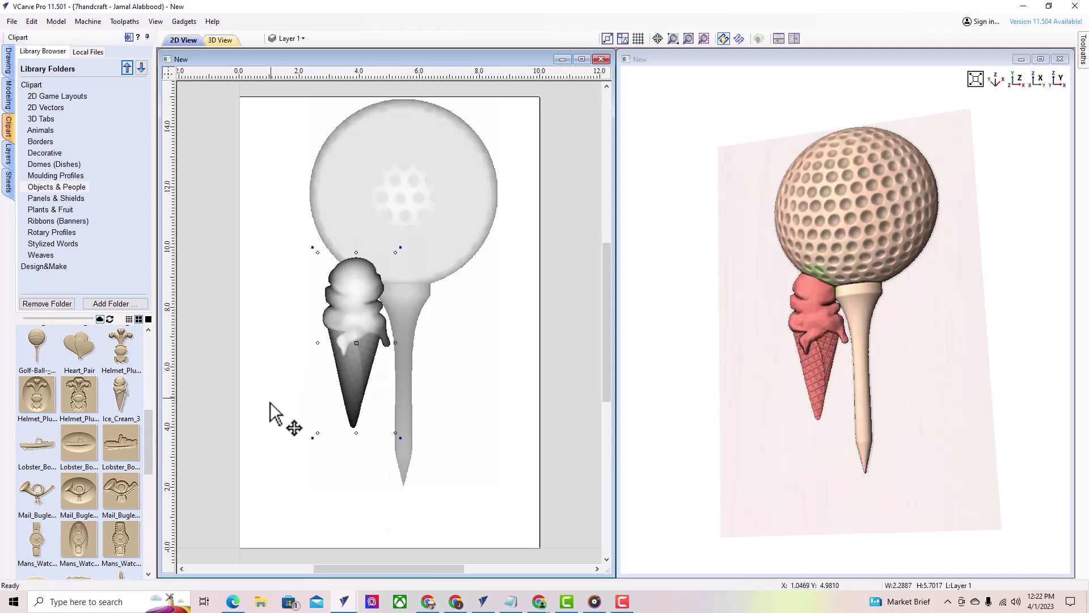
drag(352, 331, 303, 409)
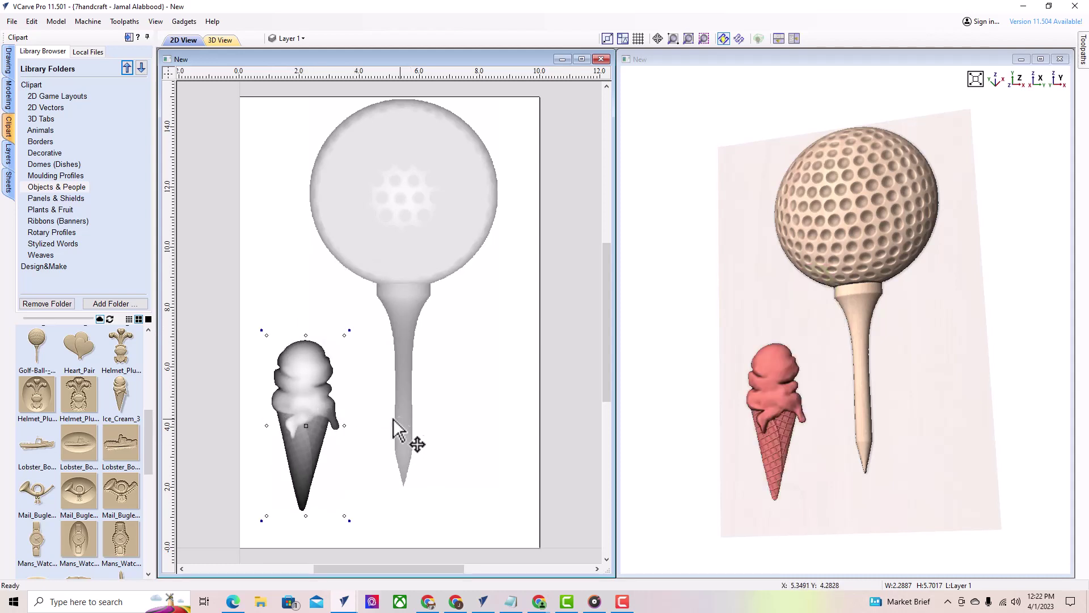
Step: Import another Ice_Cream_3 cone onto a new Level 2
right_click(117, 395)
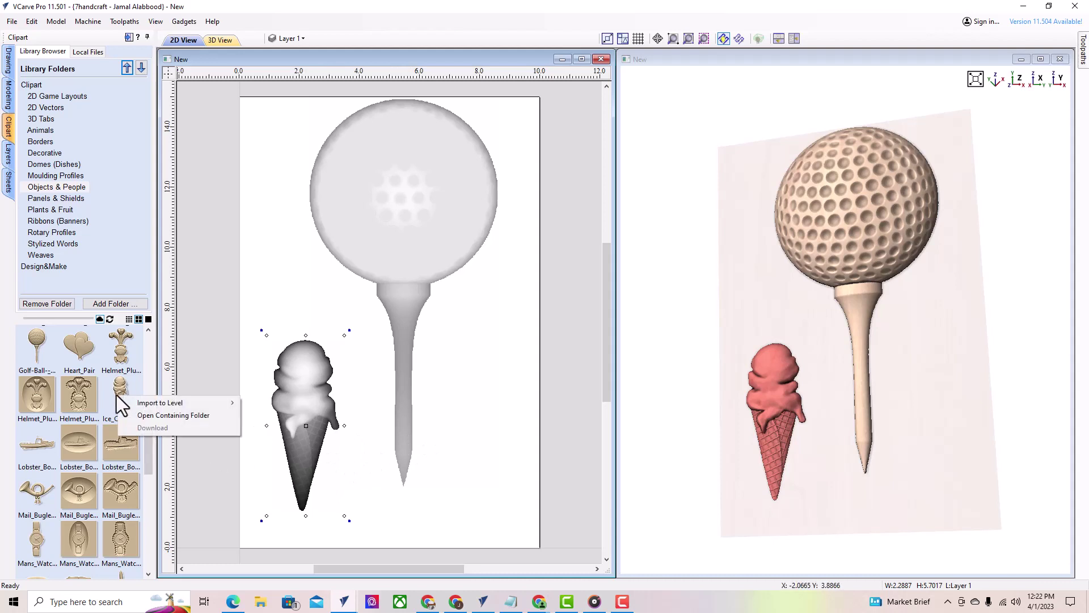
mouse_move(128, 400)
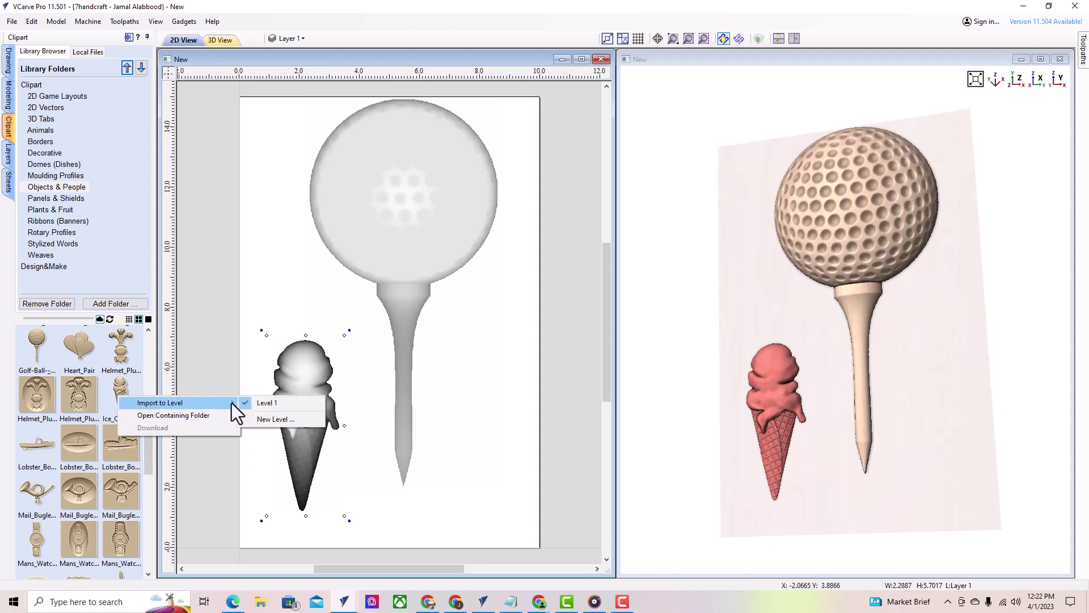
click(271, 419)
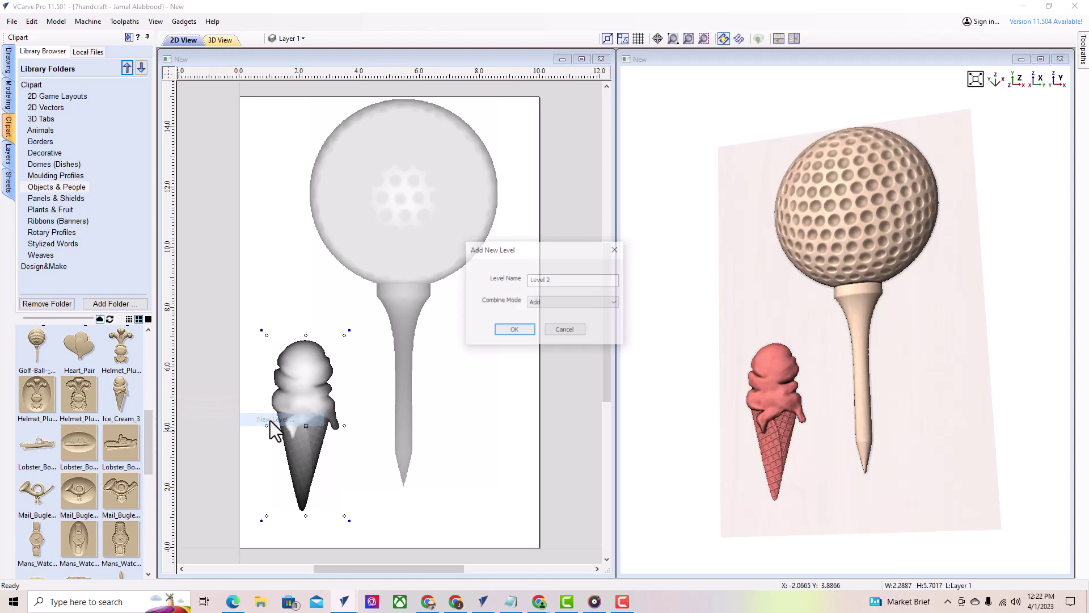
click(522, 332)
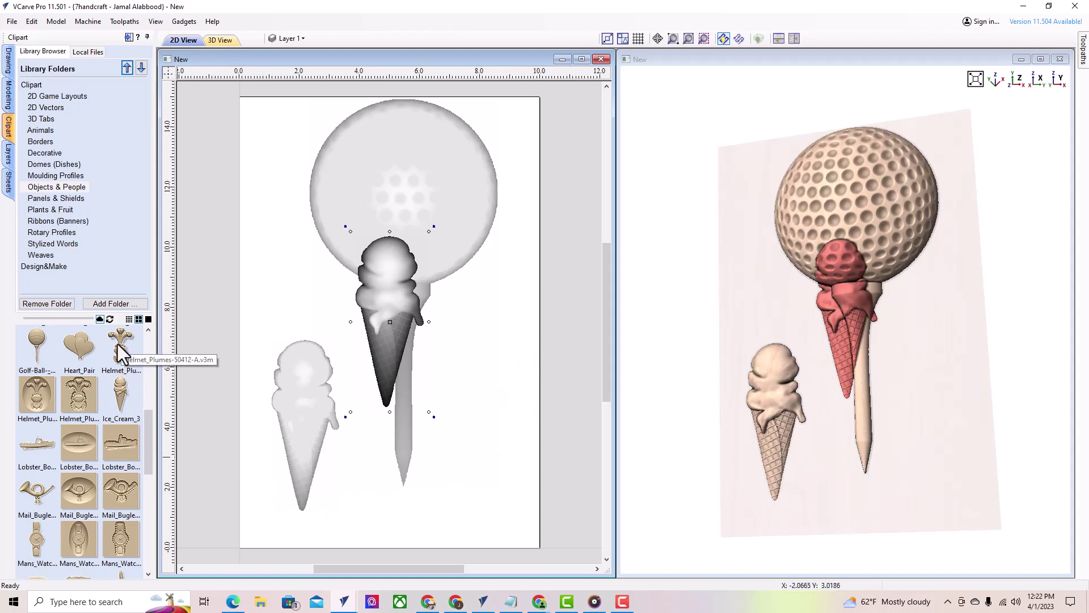
Step: Place the Helmet_Plumes clipart right of the tee and orbit the 3D view
drag(119, 346, 467, 352)
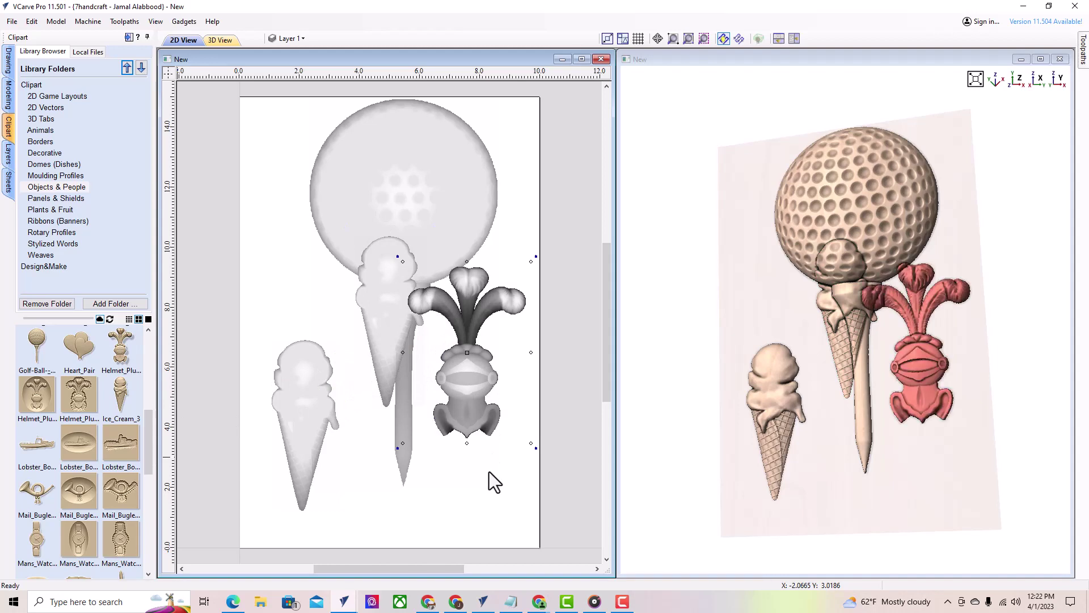
key(Escape)
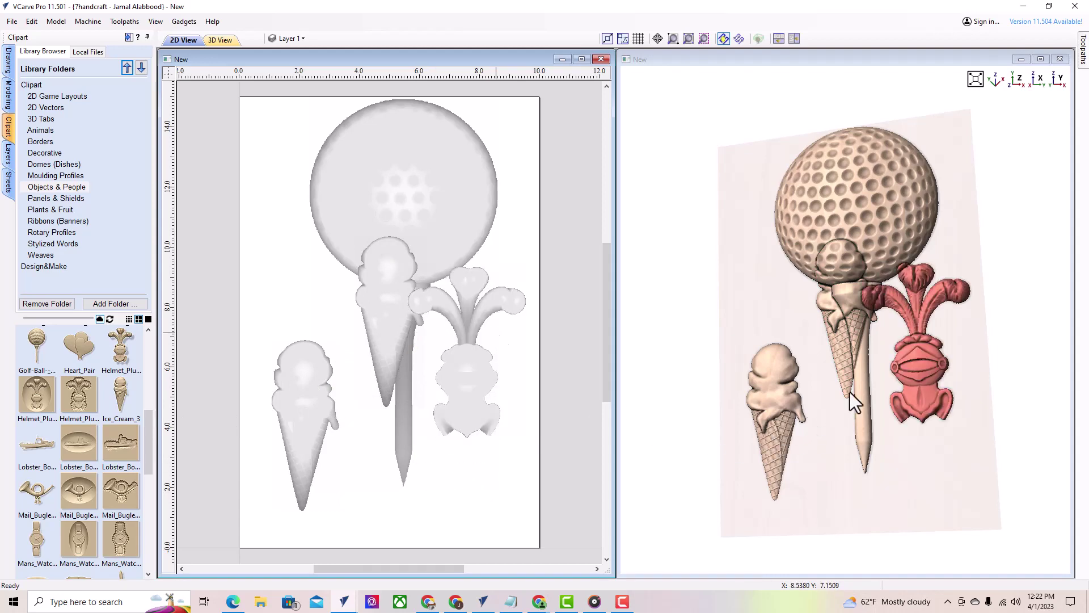
drag(850, 393, 822, 467)
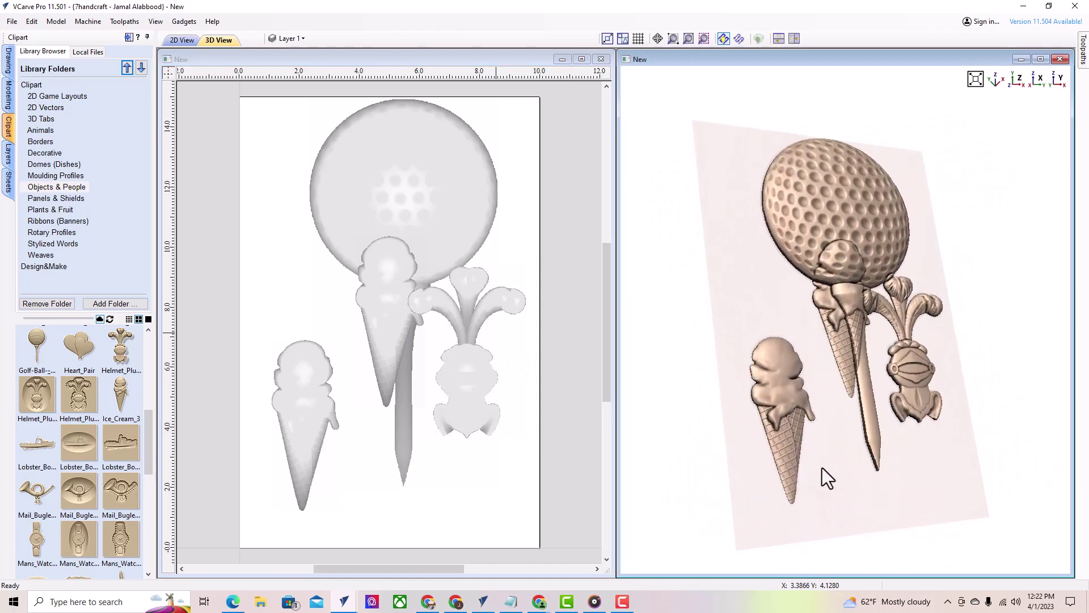
Step: Rotate the lower-left ice cream cone to a diagonal tilt beside the golf tee, then view it straight on
click(787, 413)
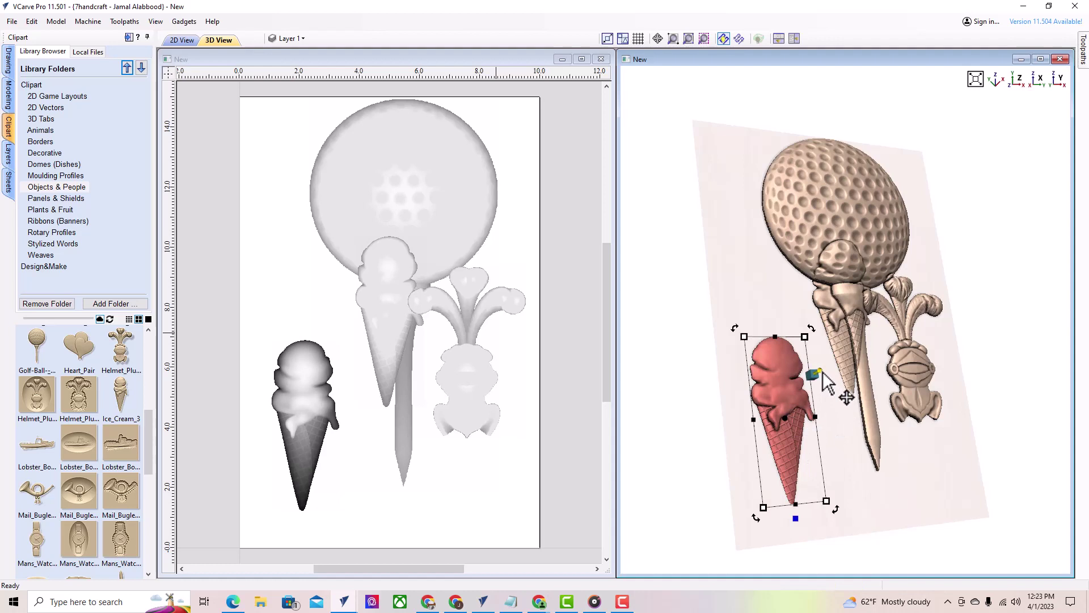
click(821, 372)
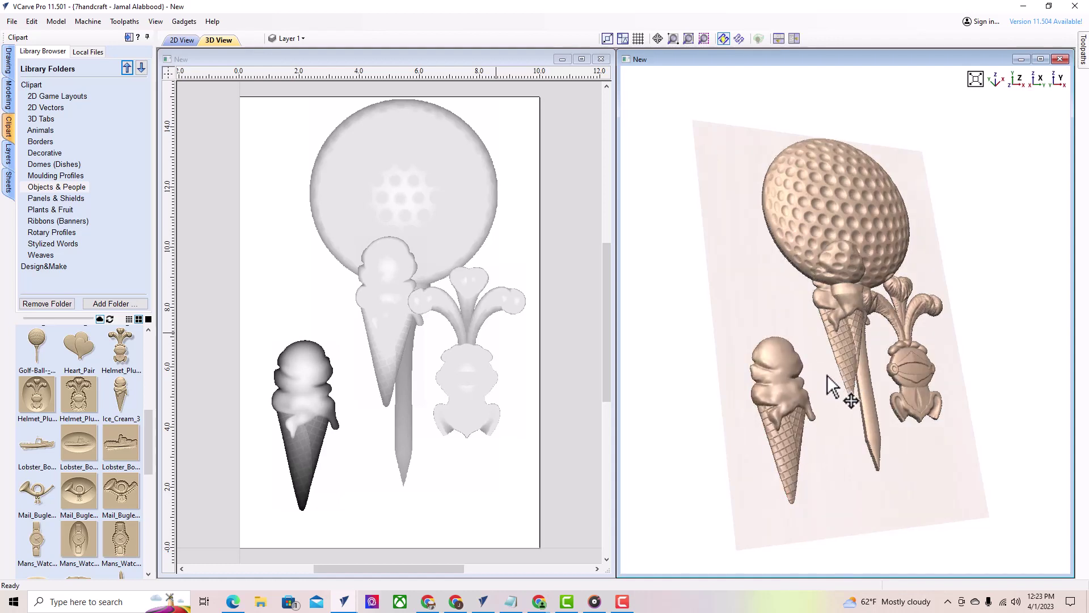
click(826, 410)
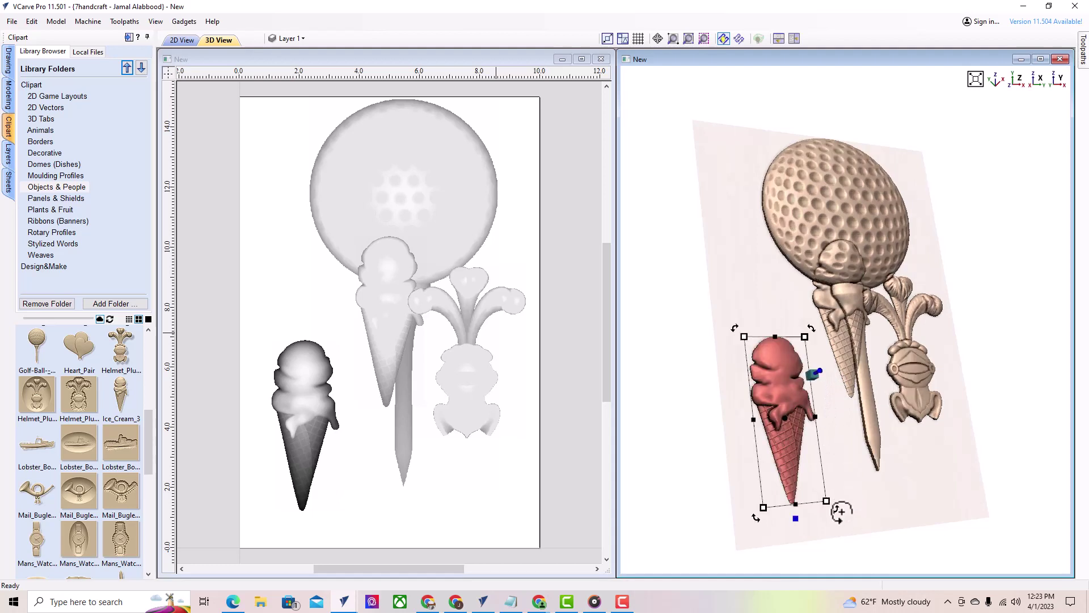
drag(835, 510, 876, 467)
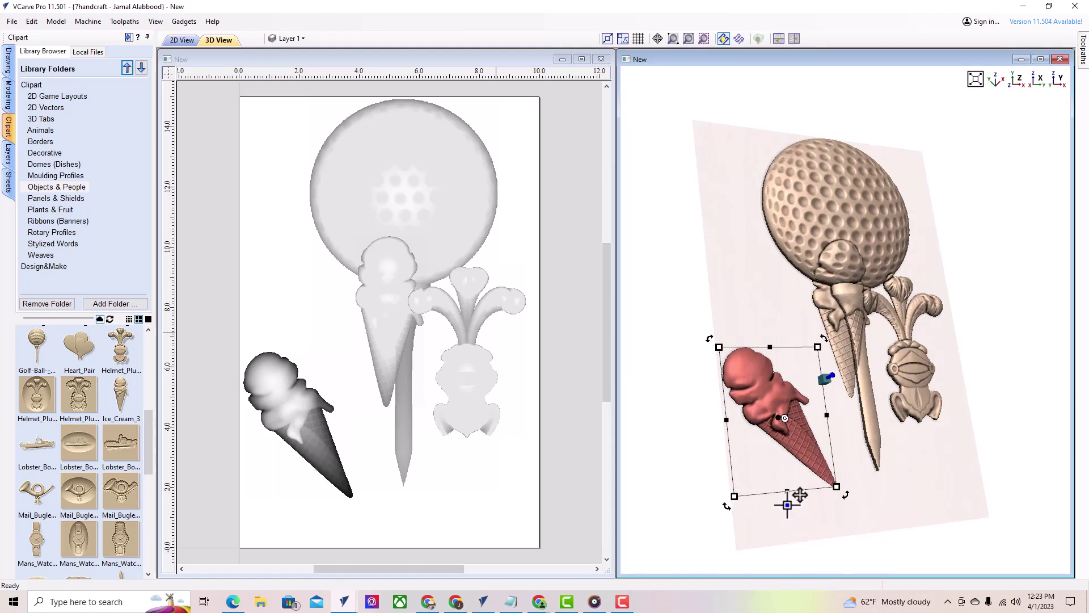
drag(793, 498, 748, 493)
drag(763, 283, 960, 236)
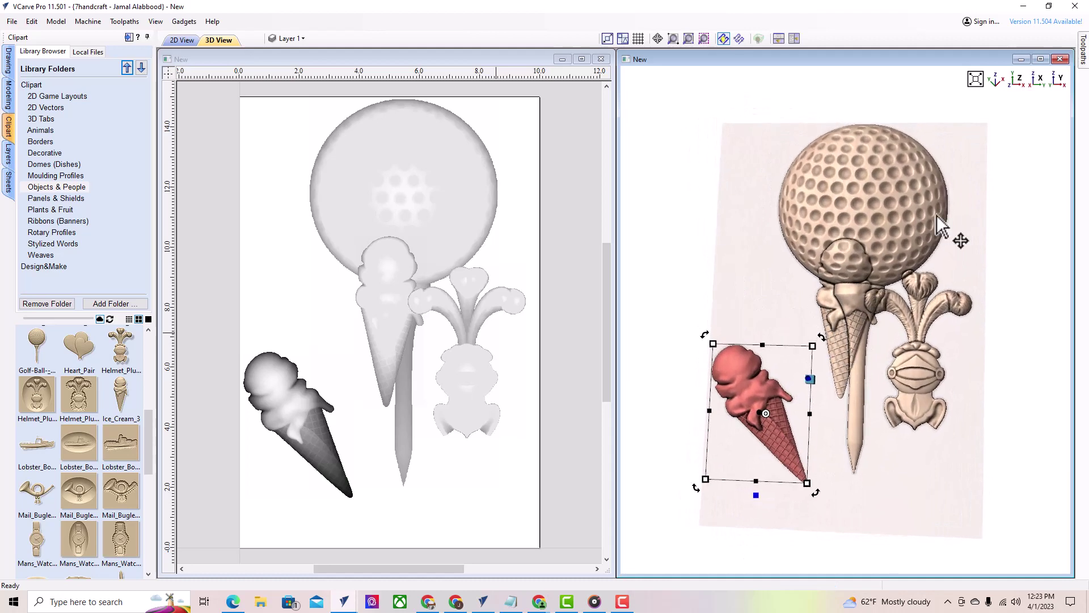
click(1017, 85)
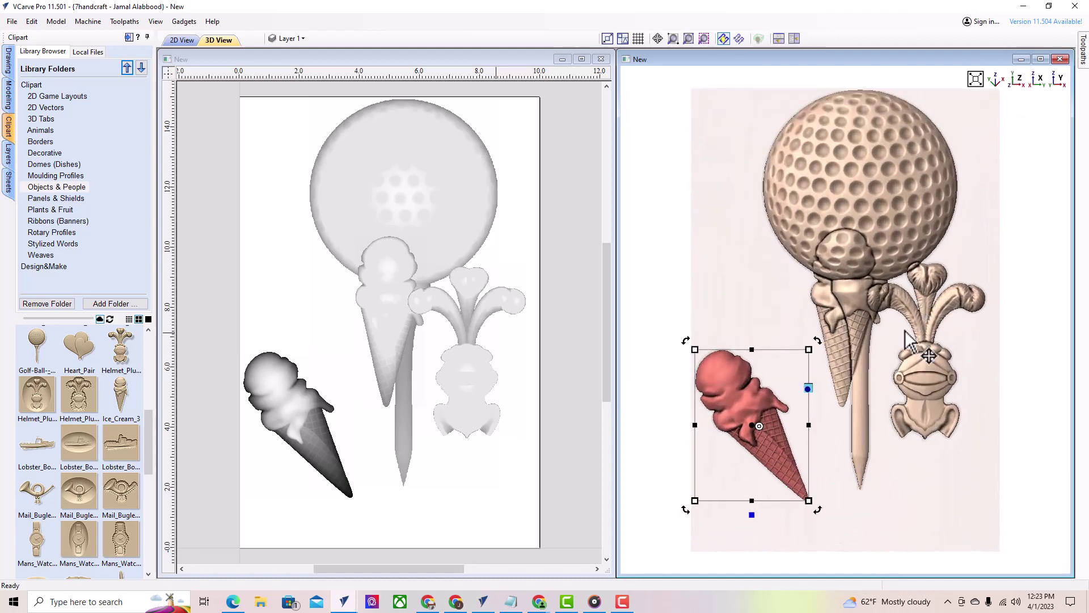
Step: Select the helmet plumes model and rotate it about its centre
click(929, 377)
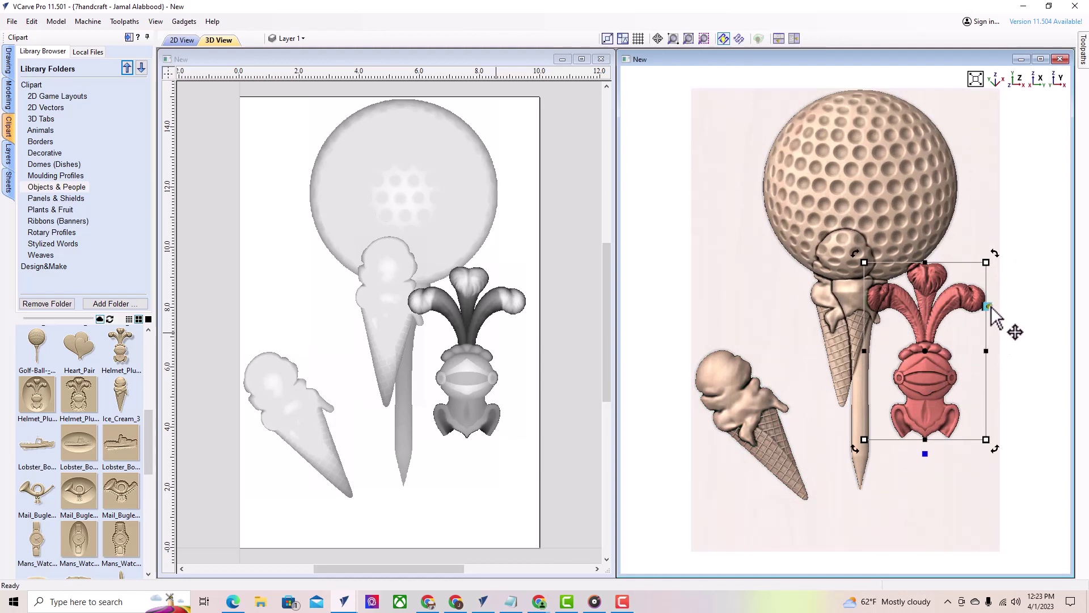
click(998, 315)
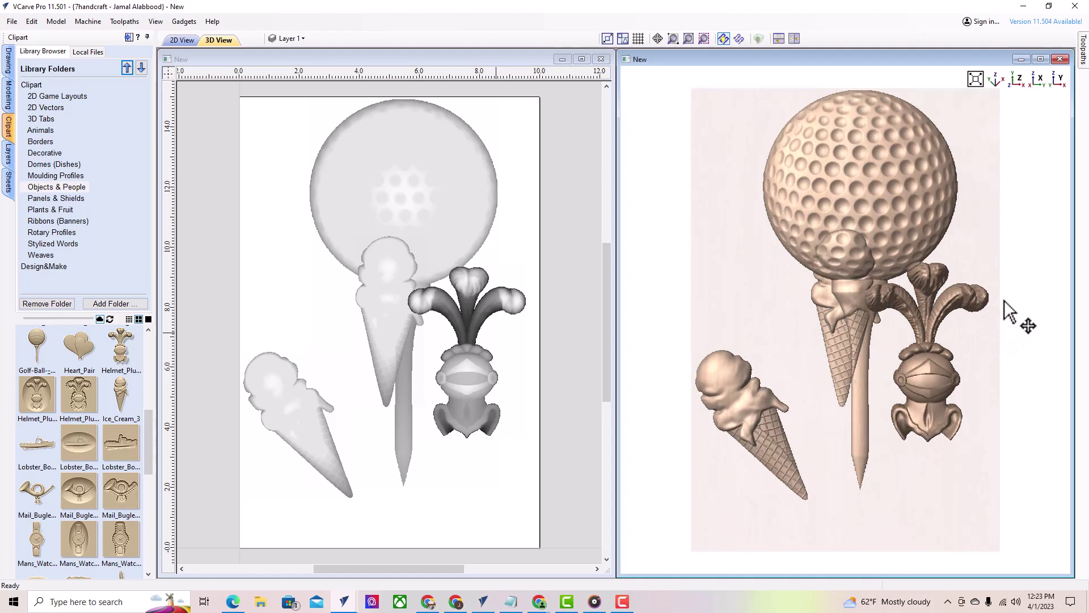
drag(1000, 311, 986, 318)
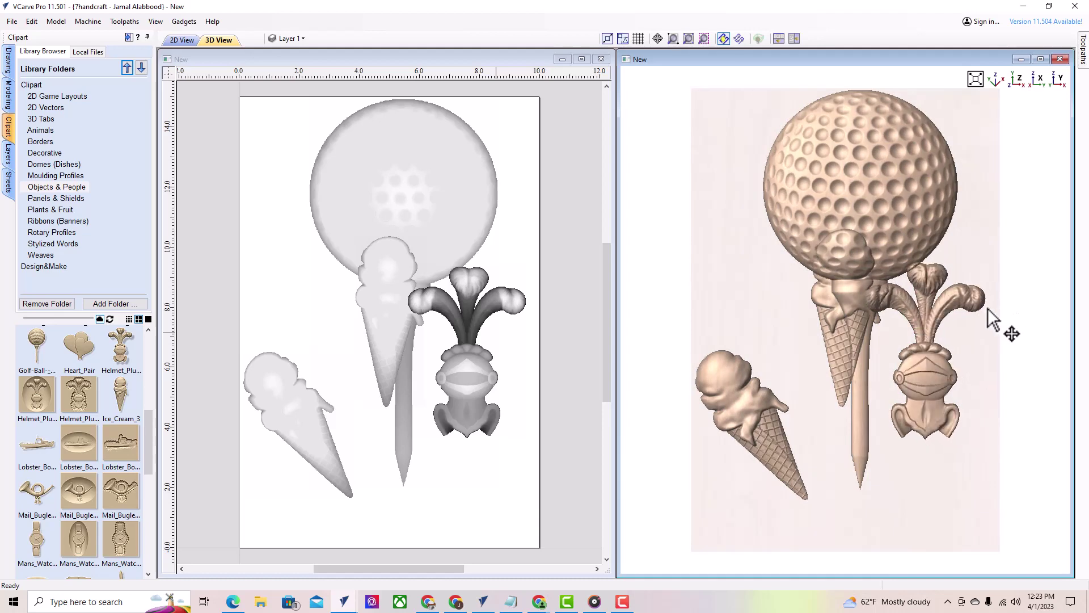
click(934, 362)
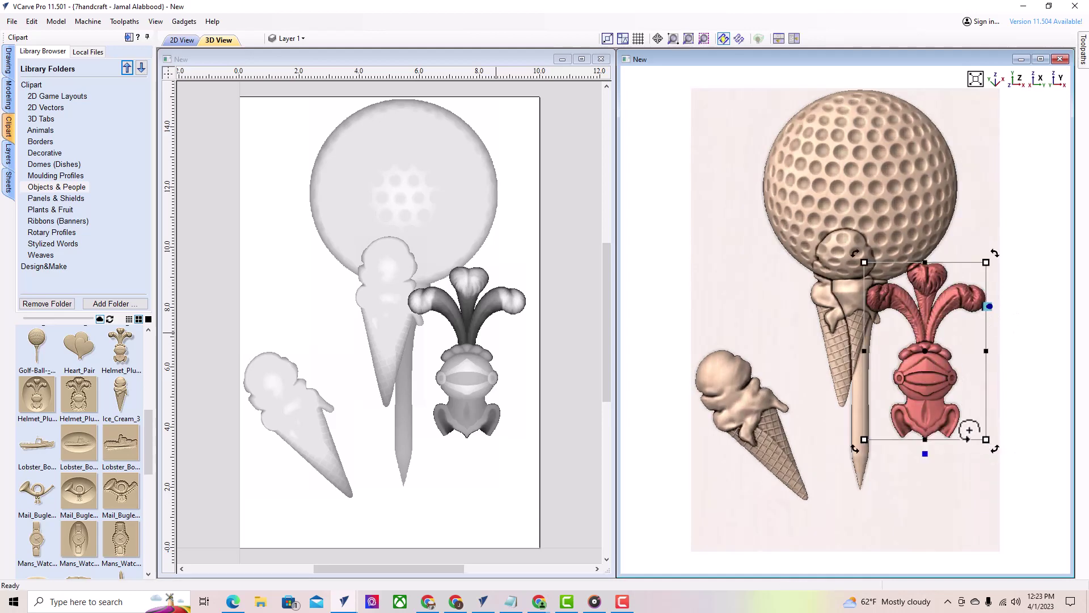
drag(969, 430, 1001, 403)
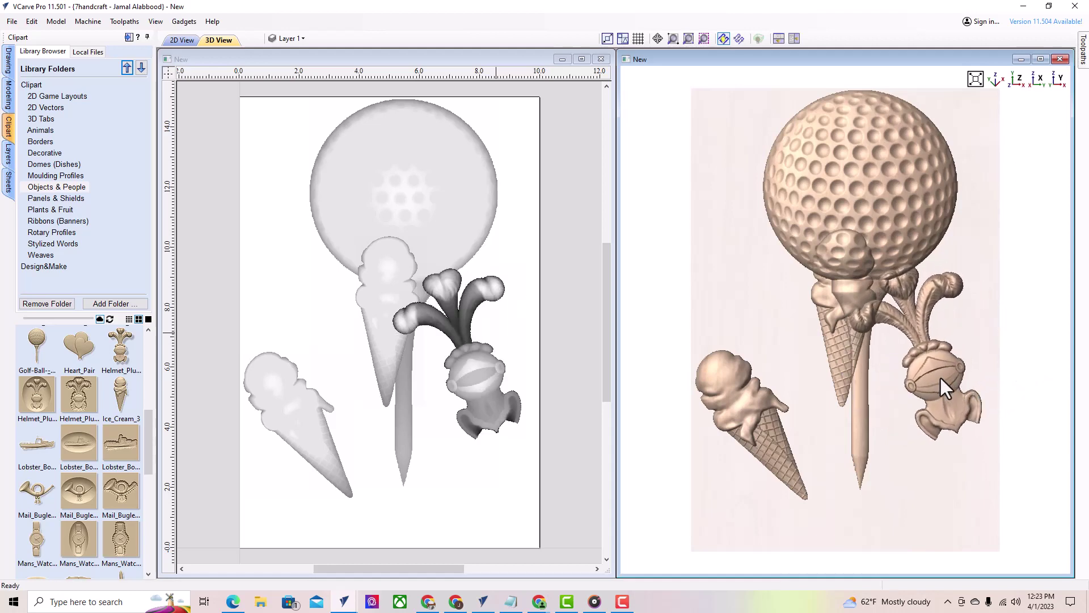
Step: Move the helmet left beside the golf ball and tilt it to lean against the ball
click(940, 379)
click(941, 379)
mouse_move(941, 379)
mouse_down()
mouse_move(850, 357)
mouse_move(771, 287)
mouse_move(736, 361)
mouse_up()
click(774, 294)
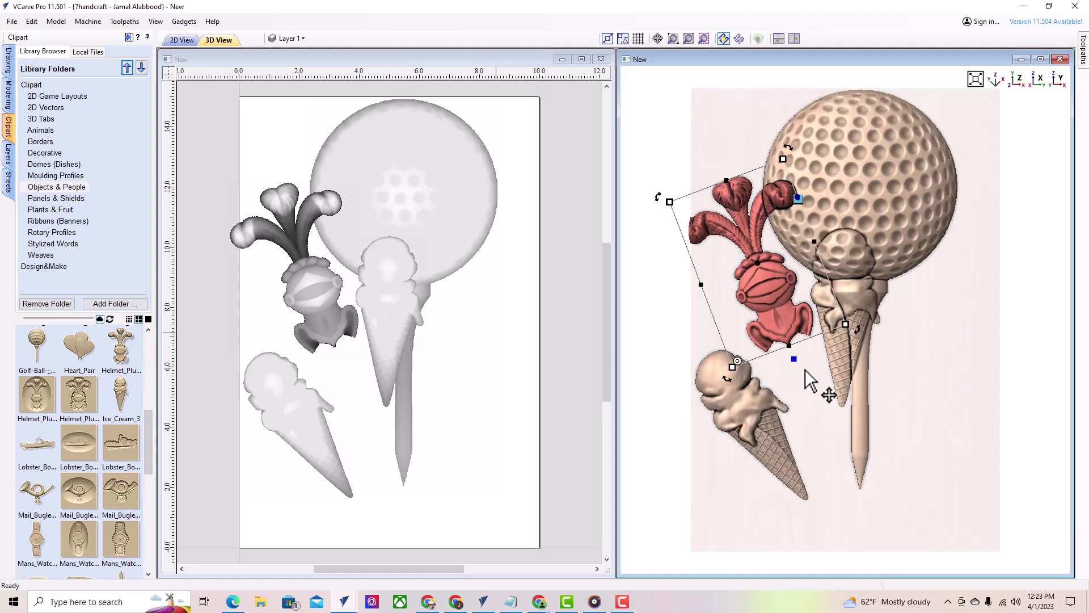
drag(856, 332, 892, 354)
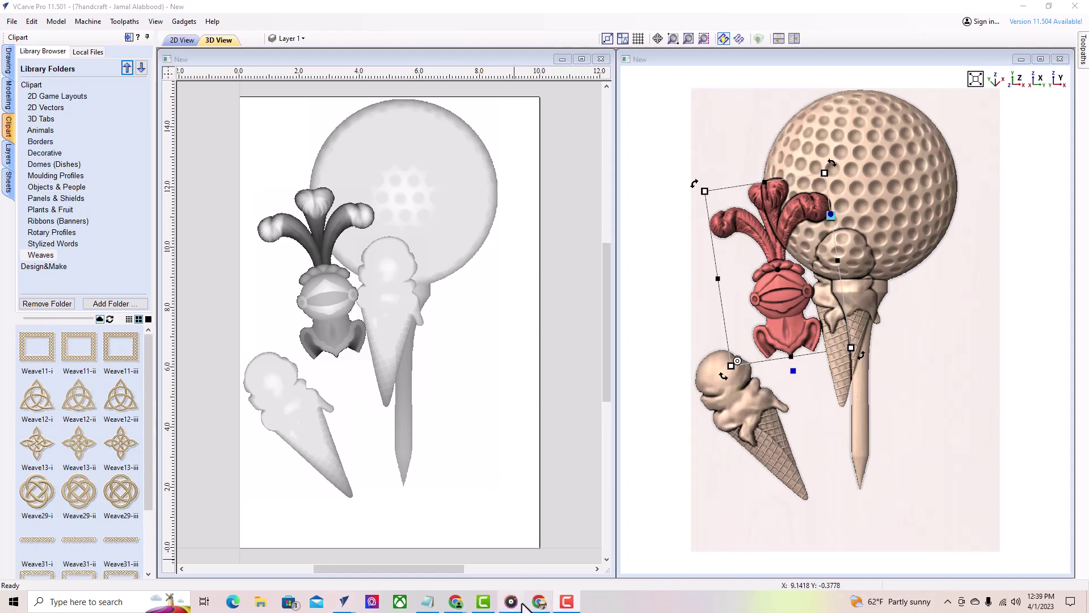
Step: Open the Clipart downloads page in the Vectric Customer Portal and scroll down
click(540, 602)
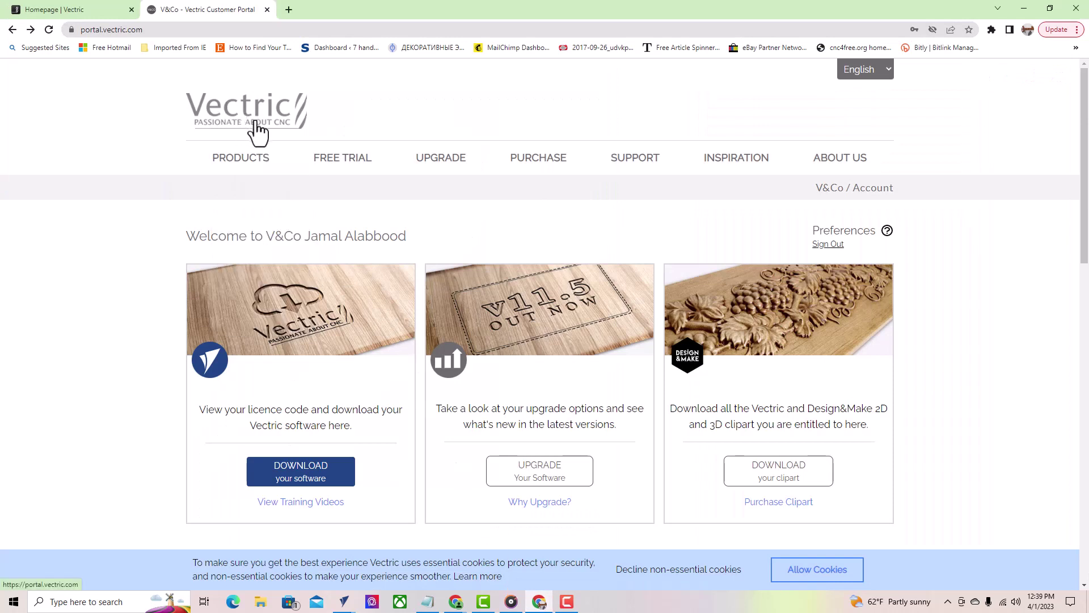
click(784, 482)
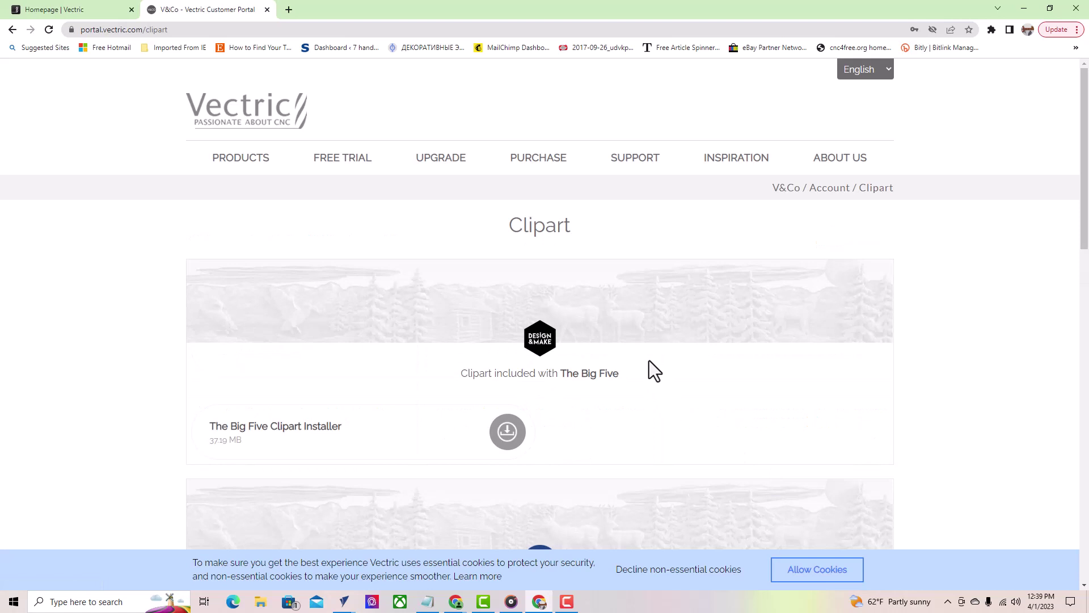
scroll(648, 363, down, 5)
scroll(652, 349, down, 3)
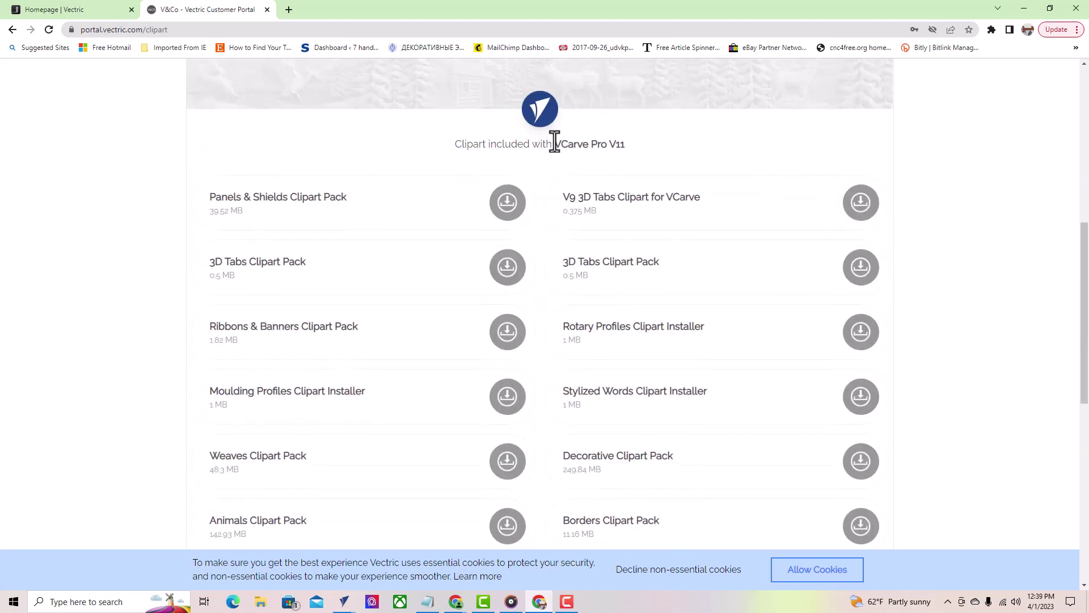
Step: Highlight the VCarve Pro V11 heading and the 3D Tabs and Panels & Shields pack titles
drag(554, 142, 669, 152)
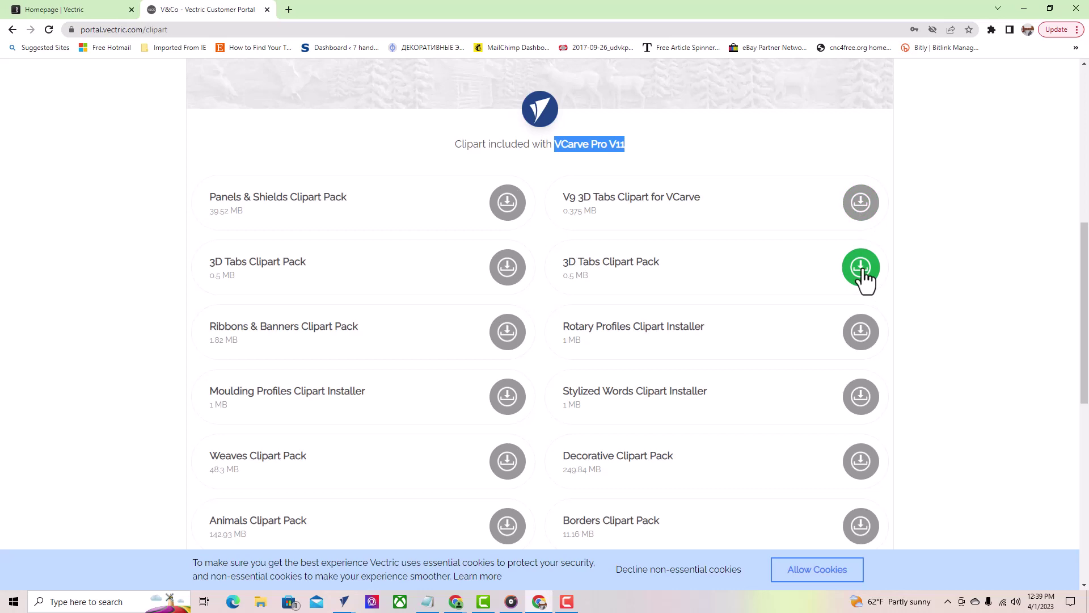
drag(564, 263, 671, 278)
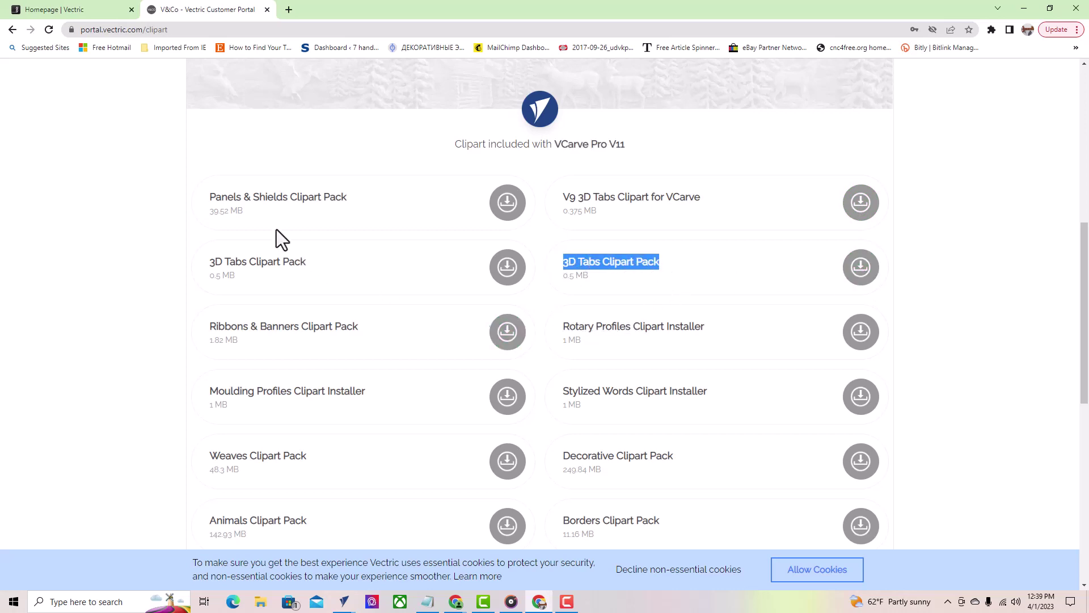
drag(211, 195, 366, 210)
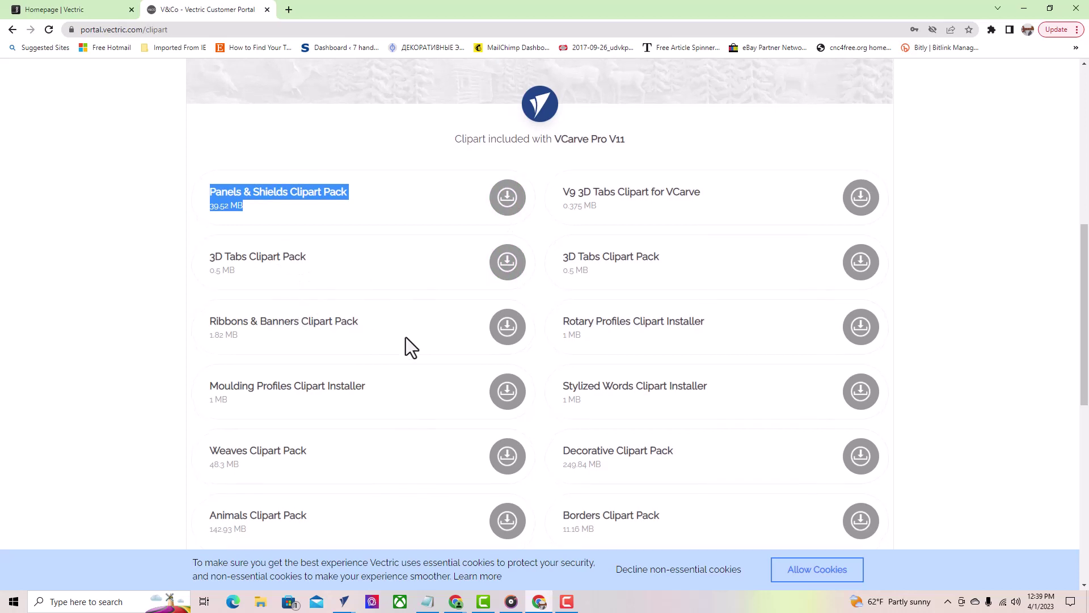
scroll(382, 333, down, 4)
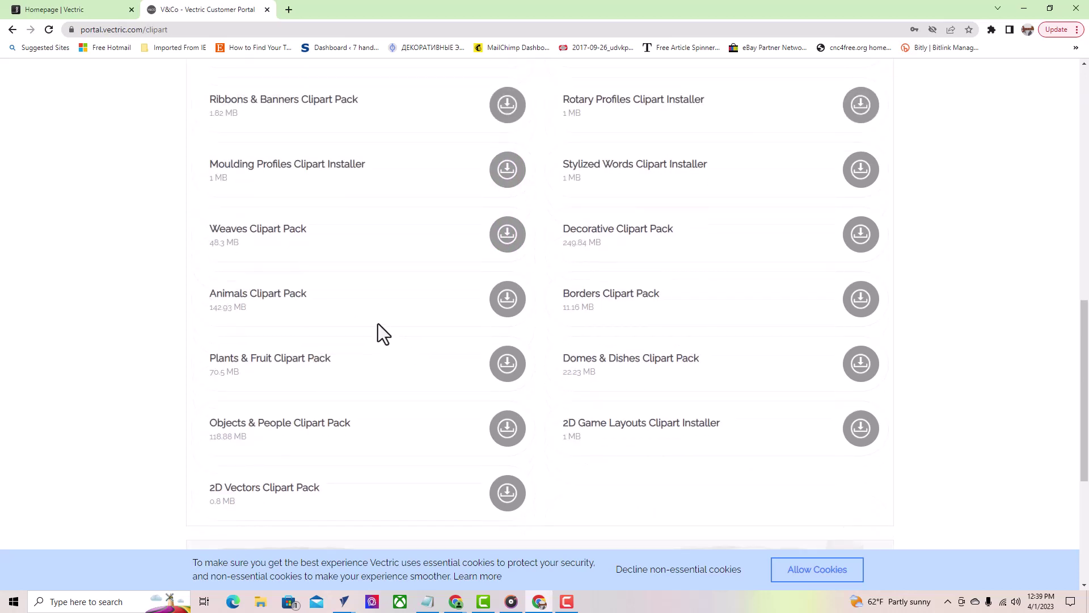
Step: Download and run the Animals Clipart Pack installer, accepting the licence and finishing setup
click(507, 301)
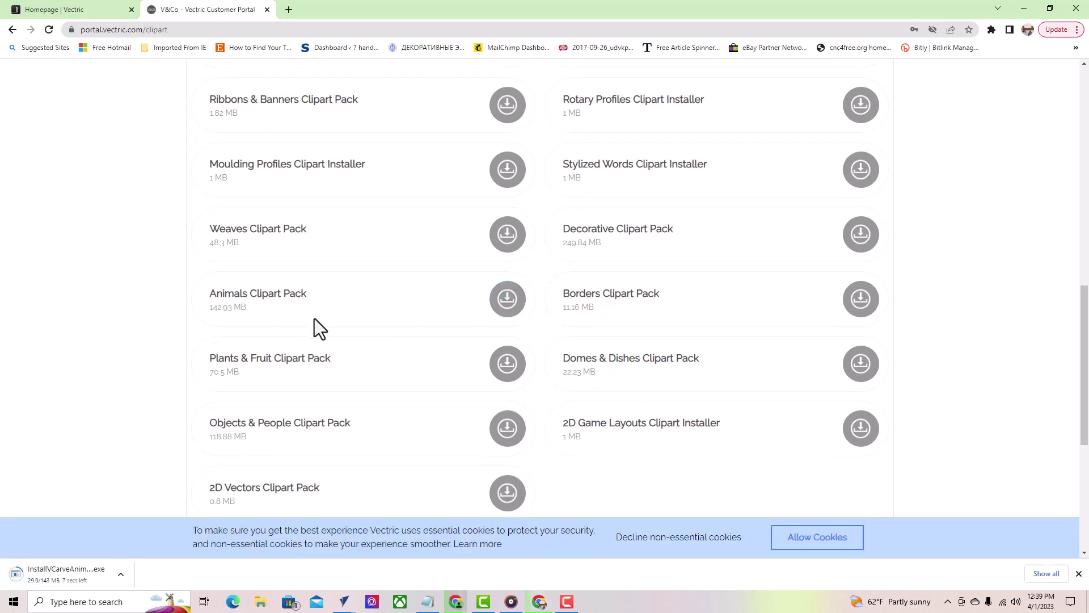
click(70, 578)
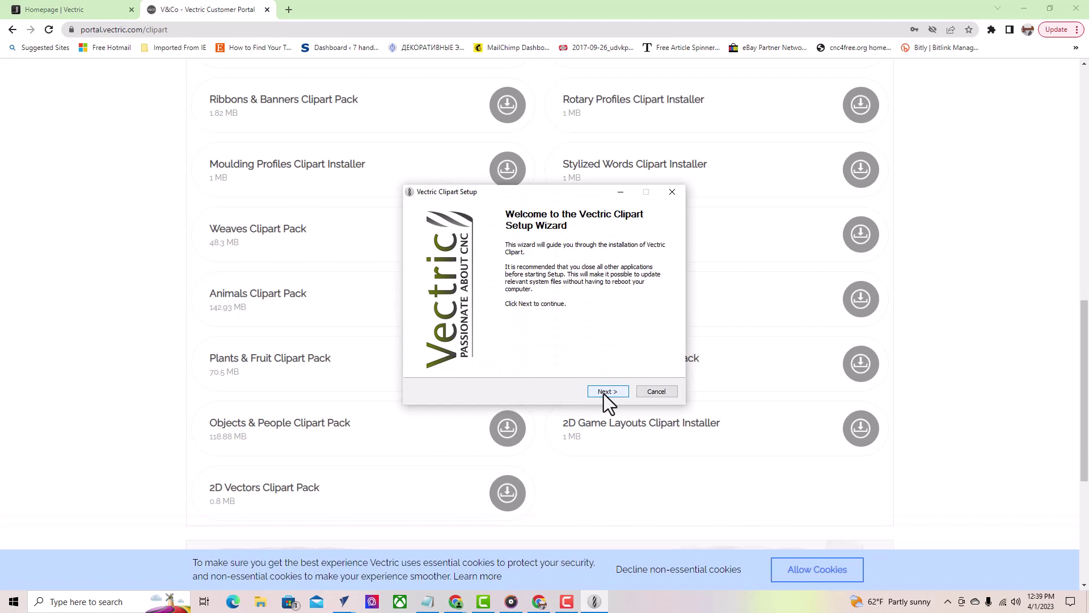
click(607, 391)
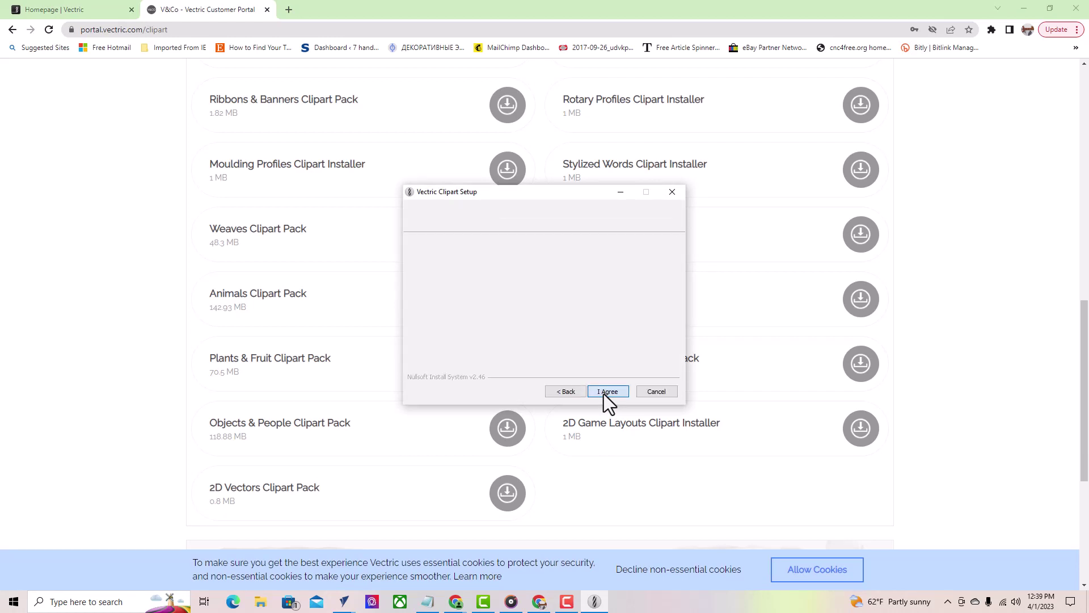
click(605, 392)
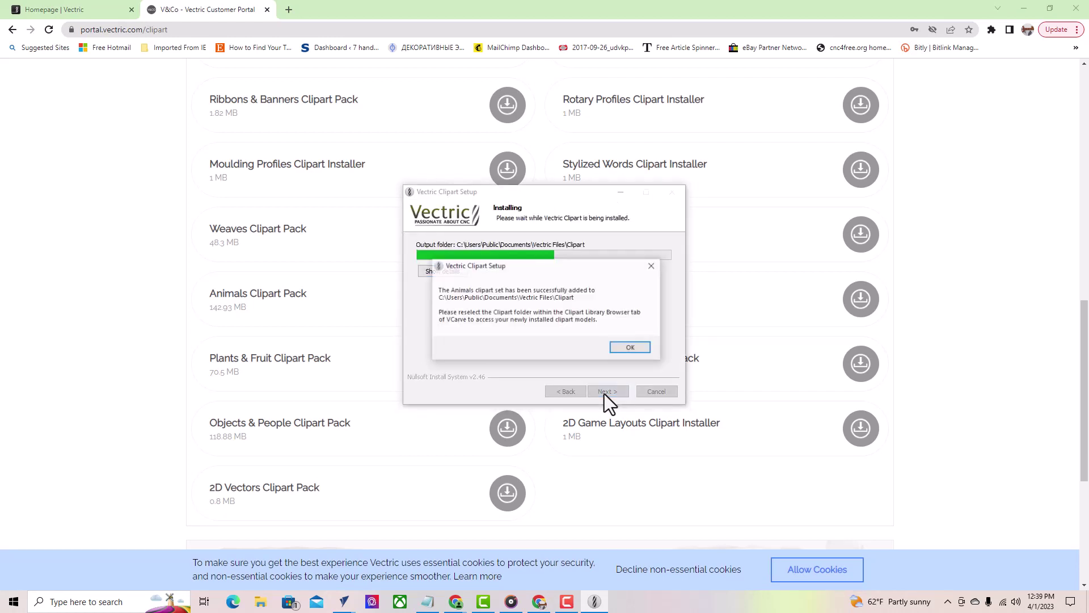
click(628, 350)
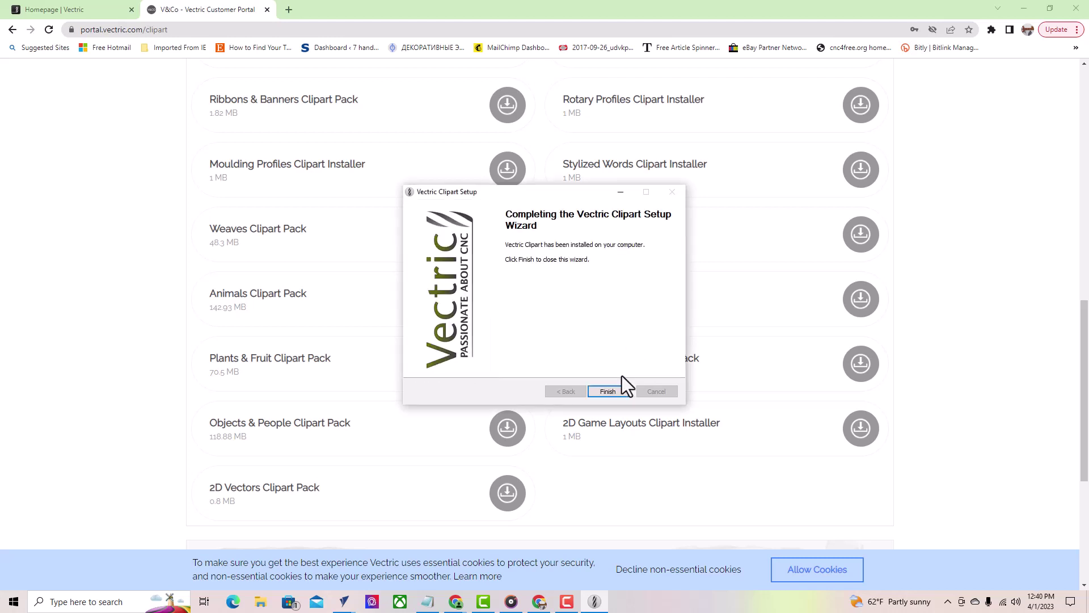
click(613, 397)
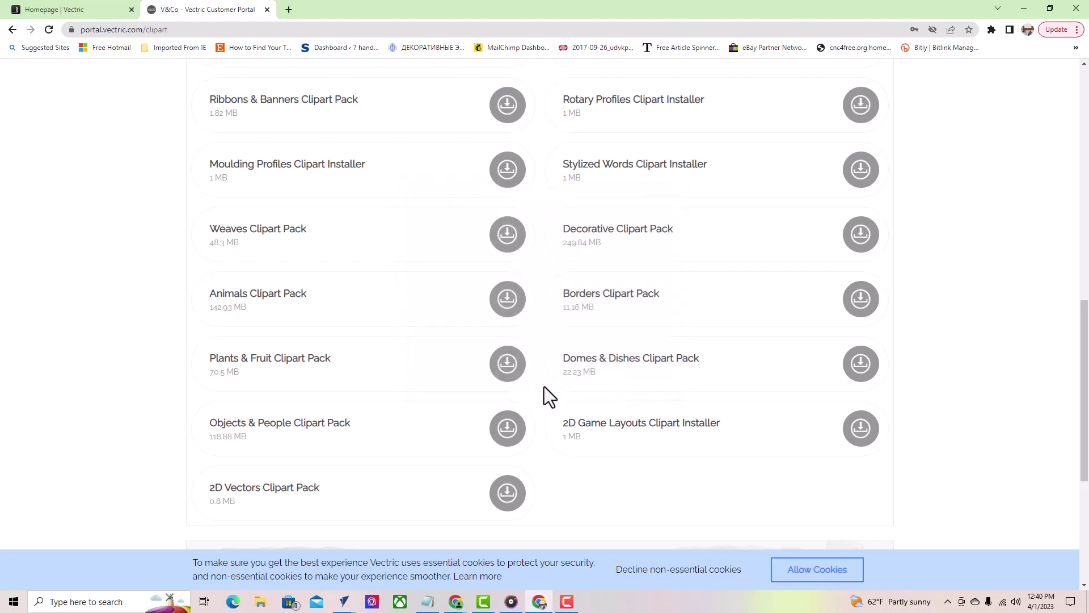
Step: Back in VCarve Pro, add the Leaping Bass model from the Animals clipart folder
mouse_move(341, 607)
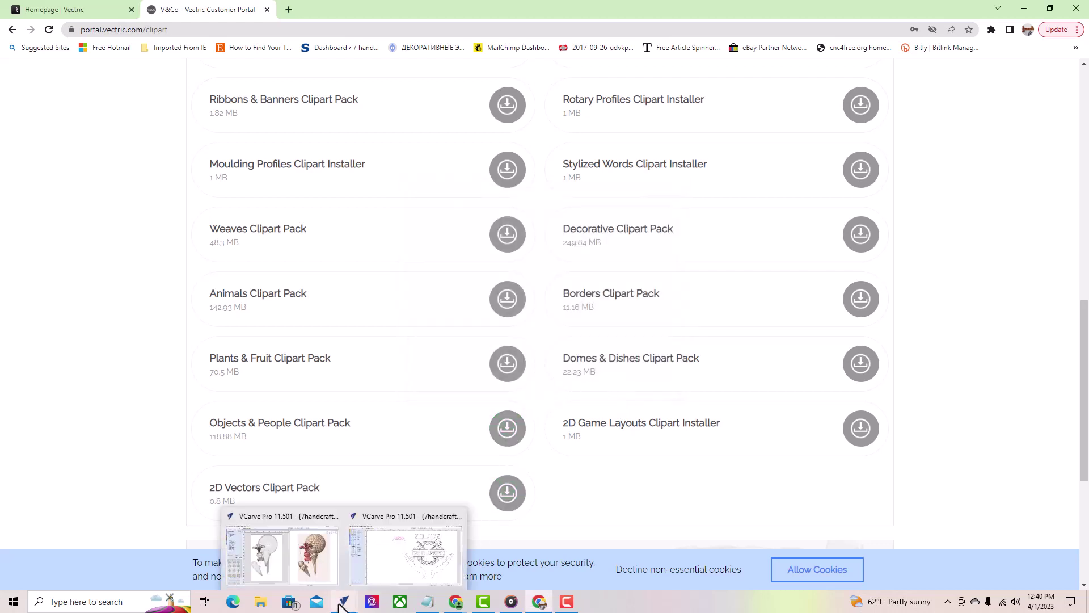
click(301, 563)
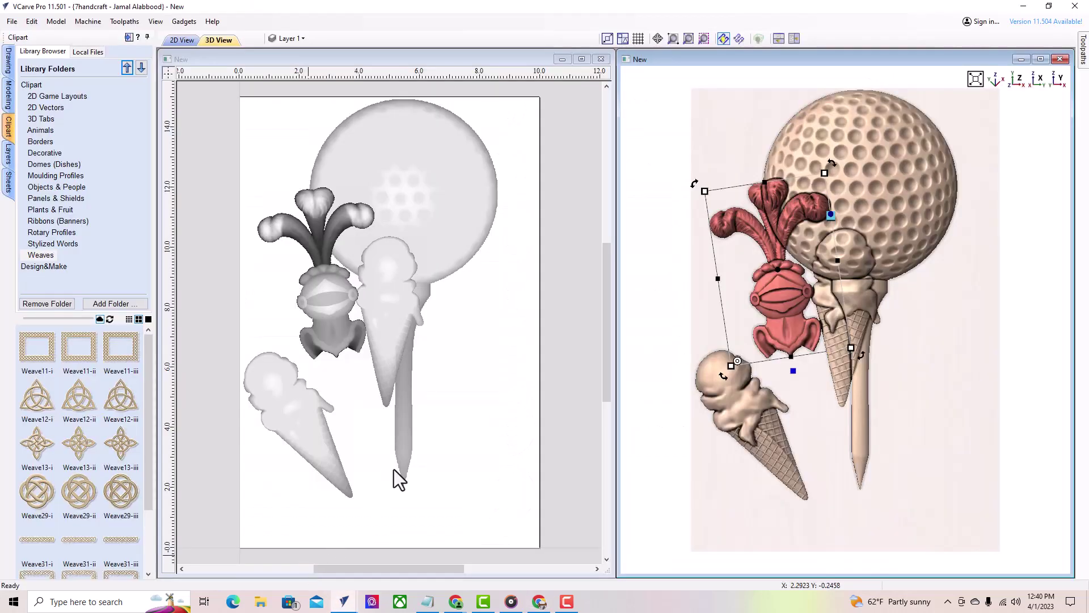
click(41, 130)
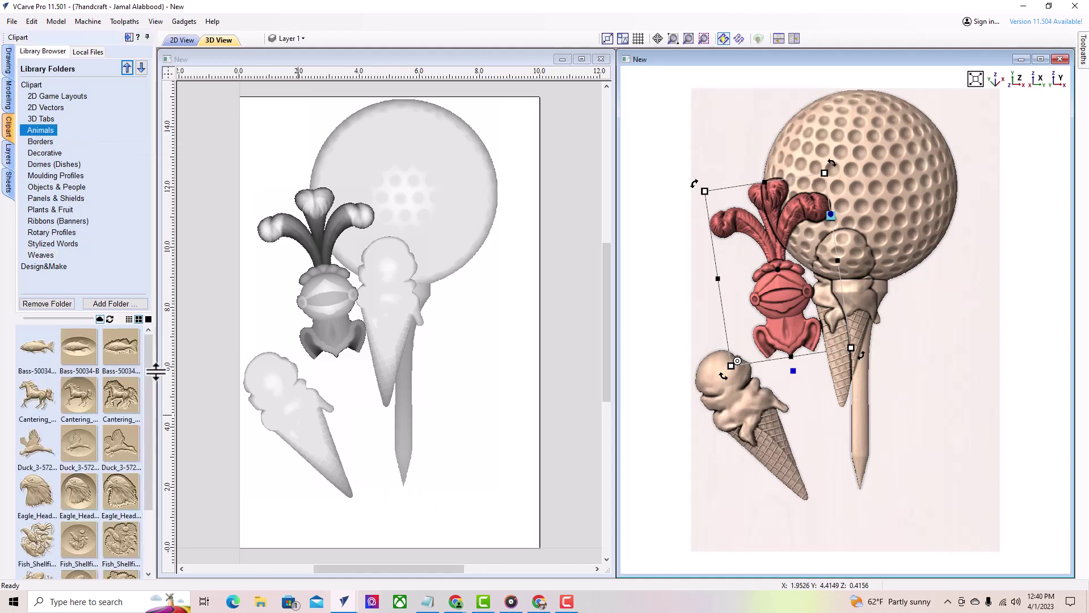
drag(146, 369, 145, 555)
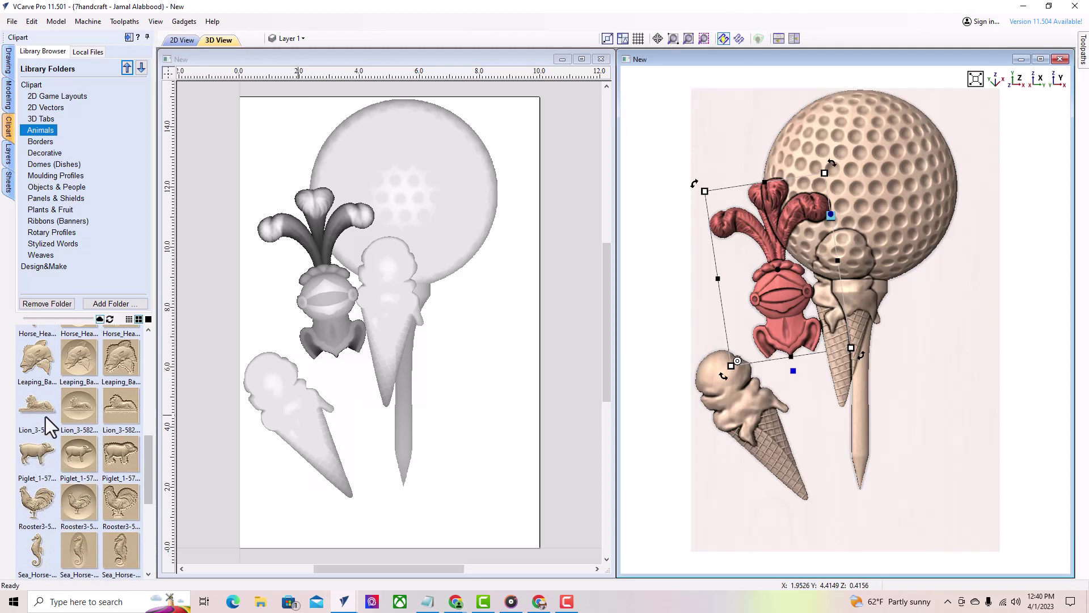
drag(117, 363, 368, 364)
Step: Move the leaping bass to the sheet's lower right beside the right ice cream cone
drag(378, 316, 440, 450)
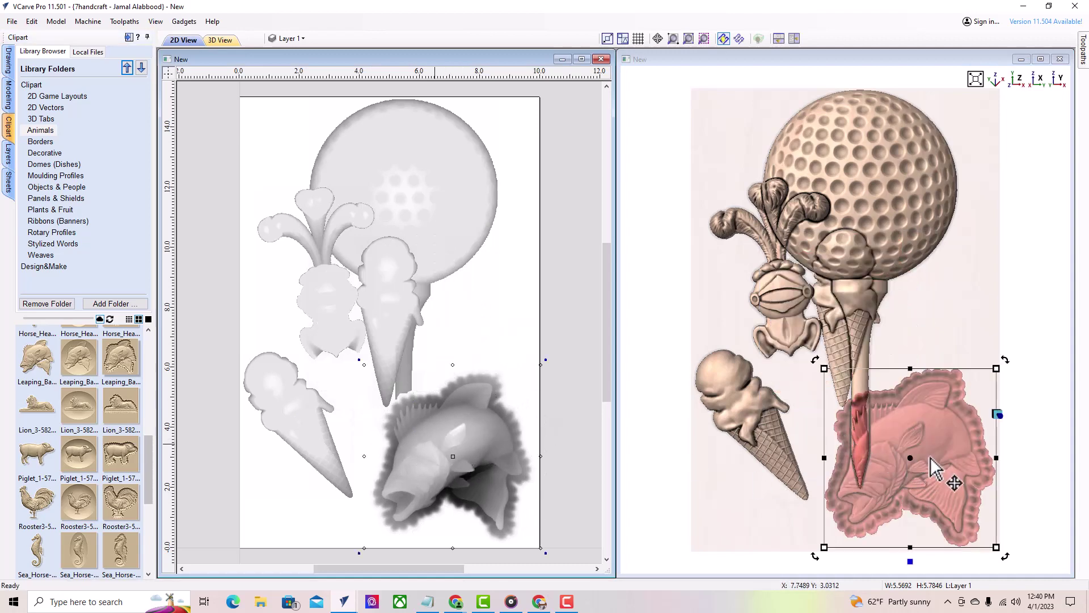
click(1001, 418)
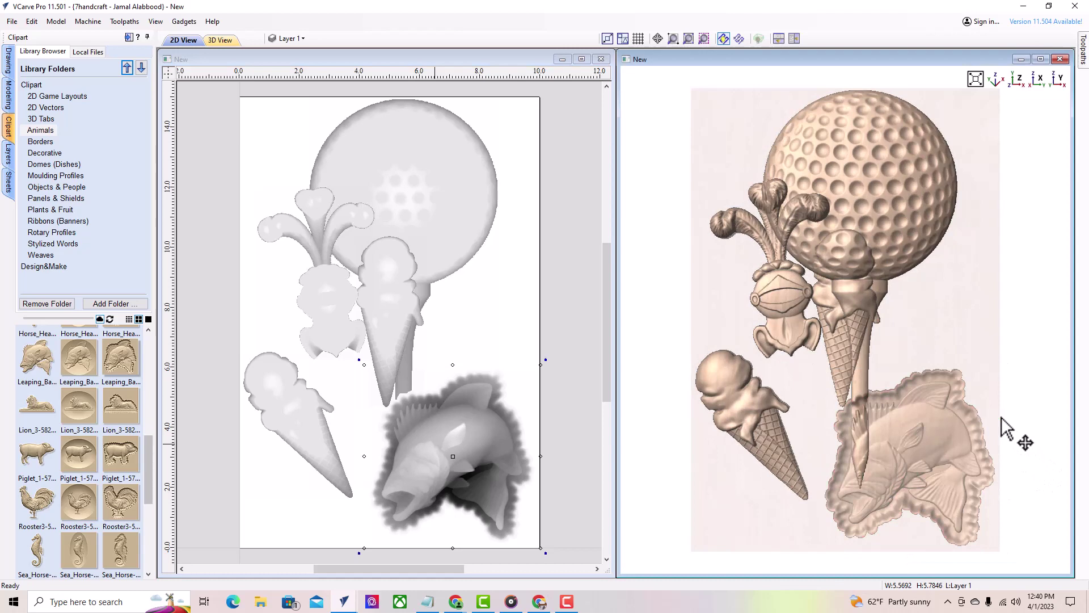
click(959, 471)
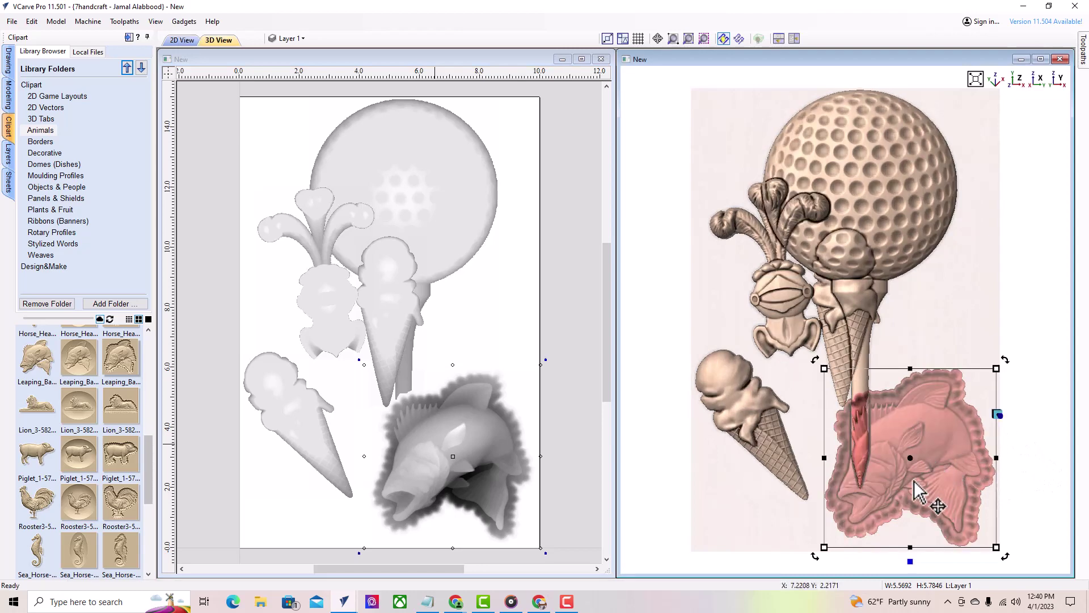
drag(915, 479, 935, 403)
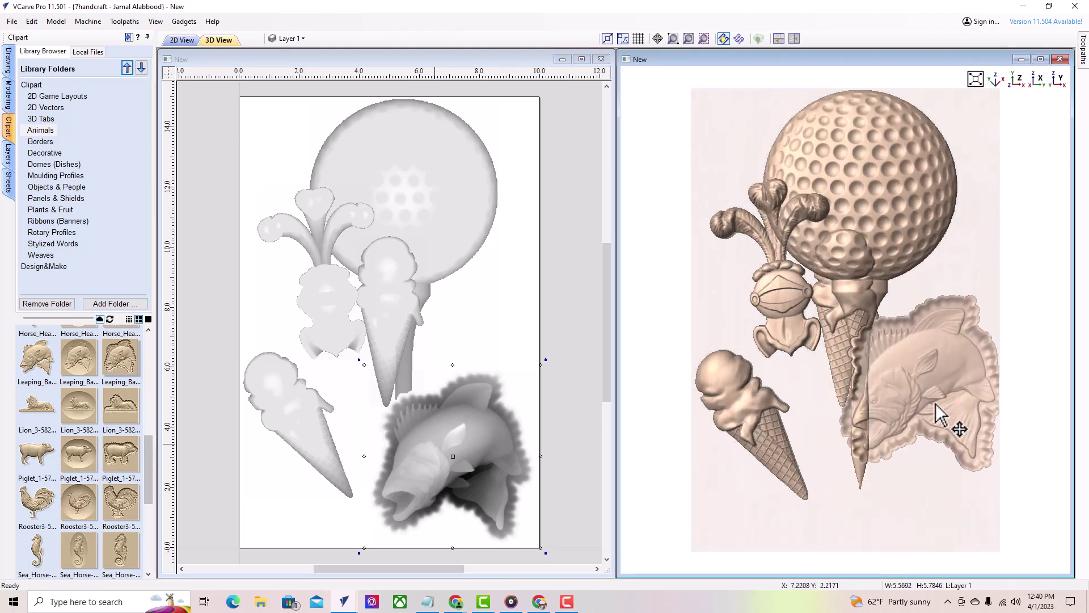